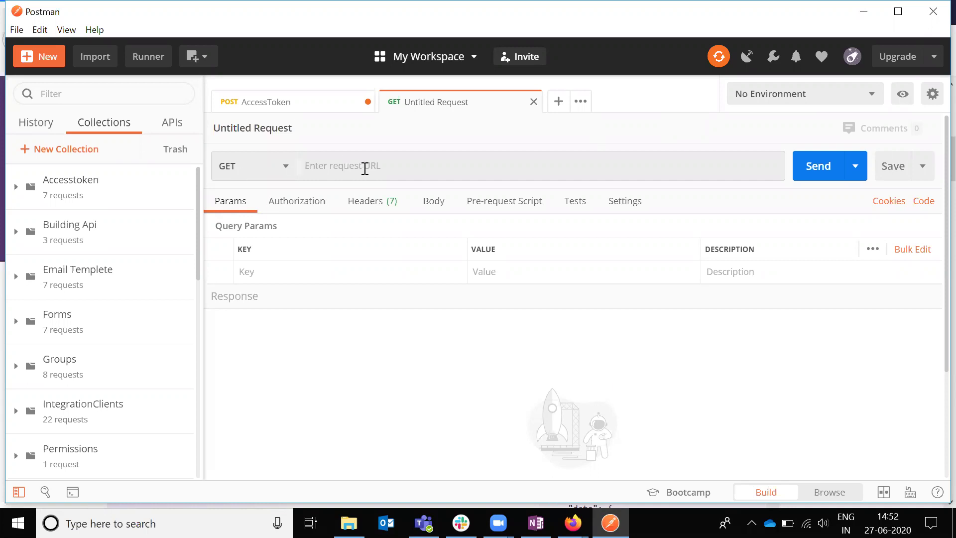
Show the headers of the untitled GET request and maximize the window.
left_click(377, 207)
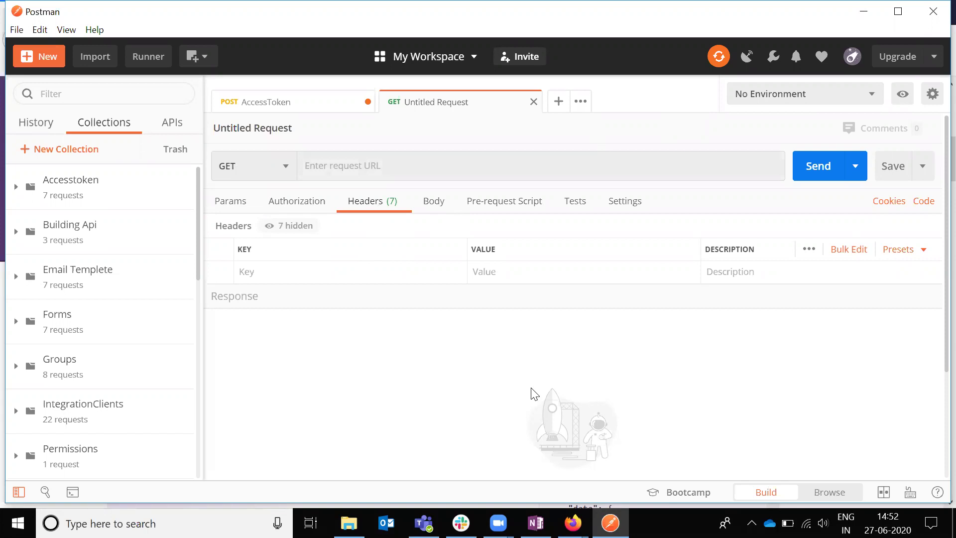
left_click(898, 12)
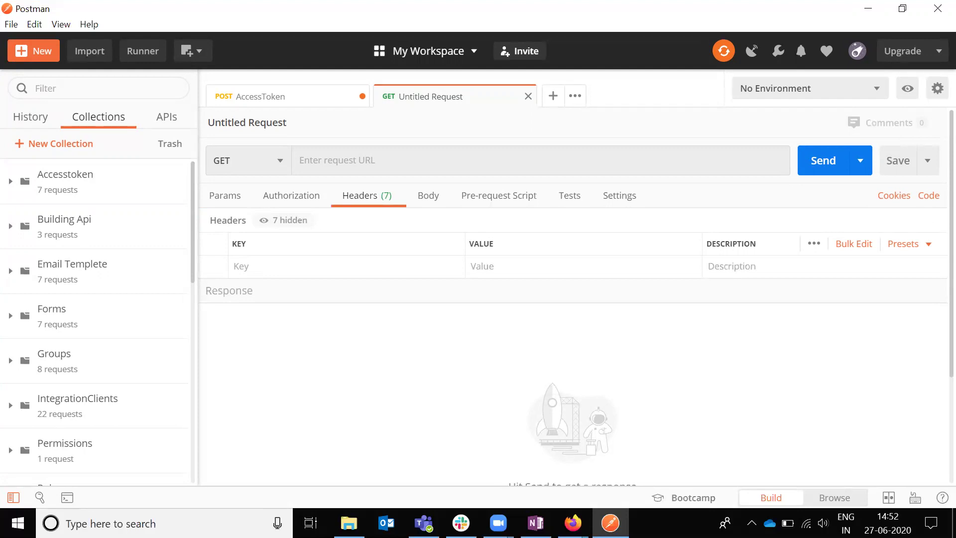
Switch to OneNote, open the "How to install postman" page and add a new page to the section.
left_click(536, 522)
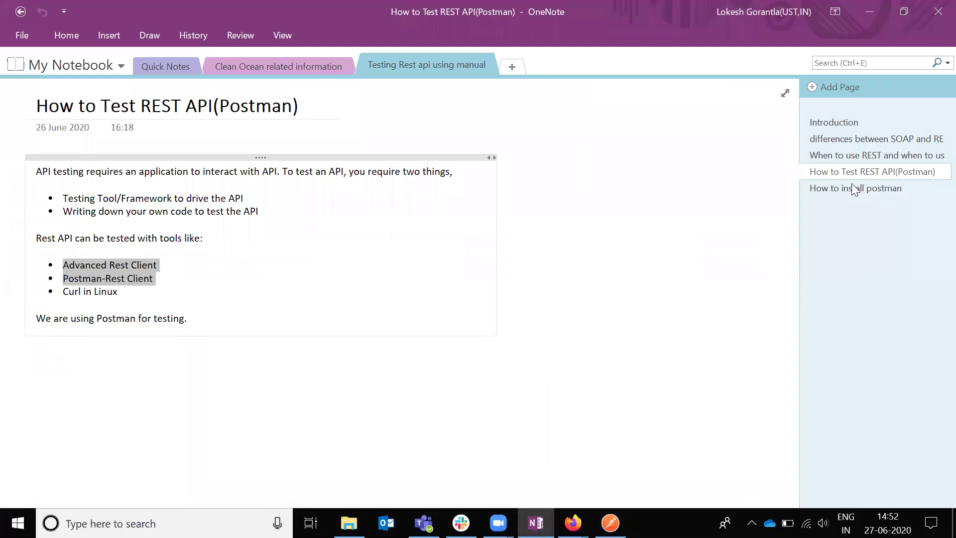
left_click(851, 193)
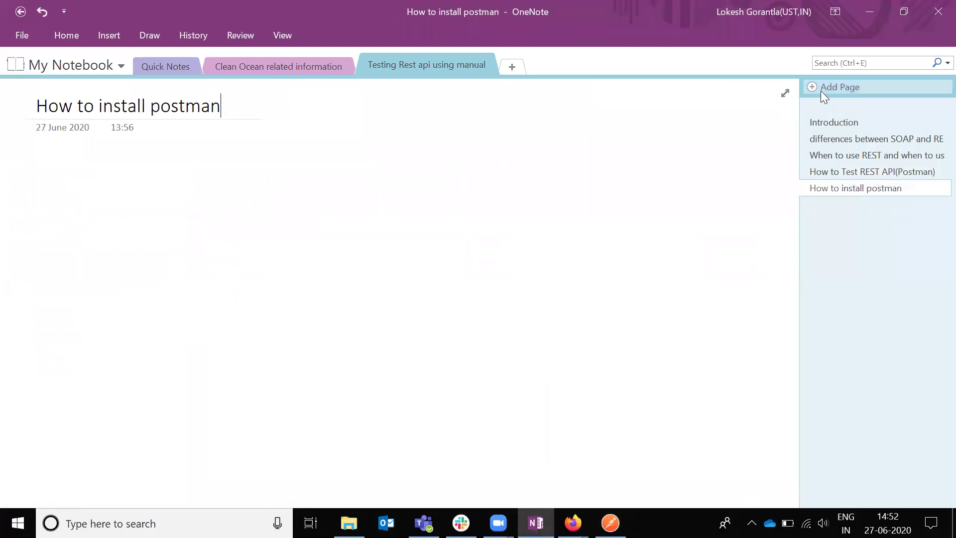
left_click(821, 91)
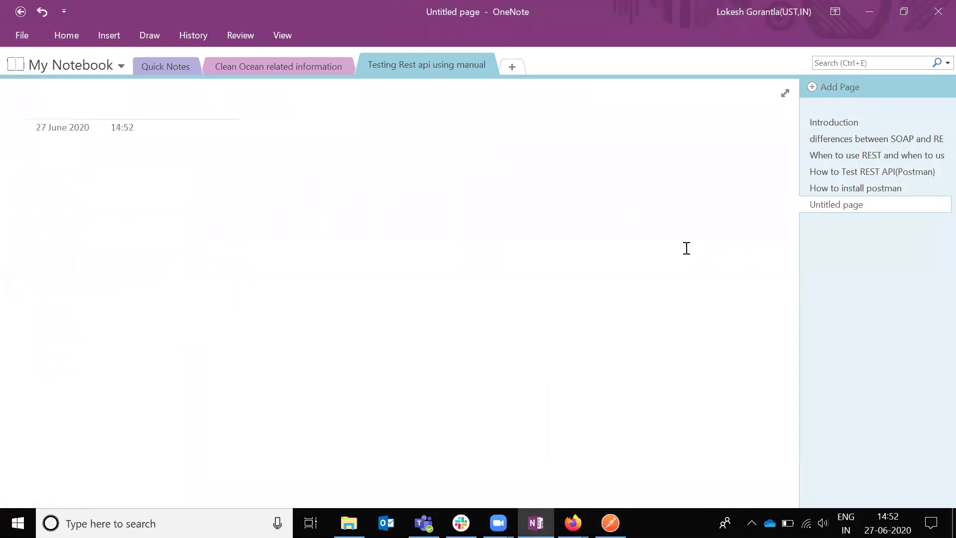
Title the new page "Get All List of Users".
type("Get ")
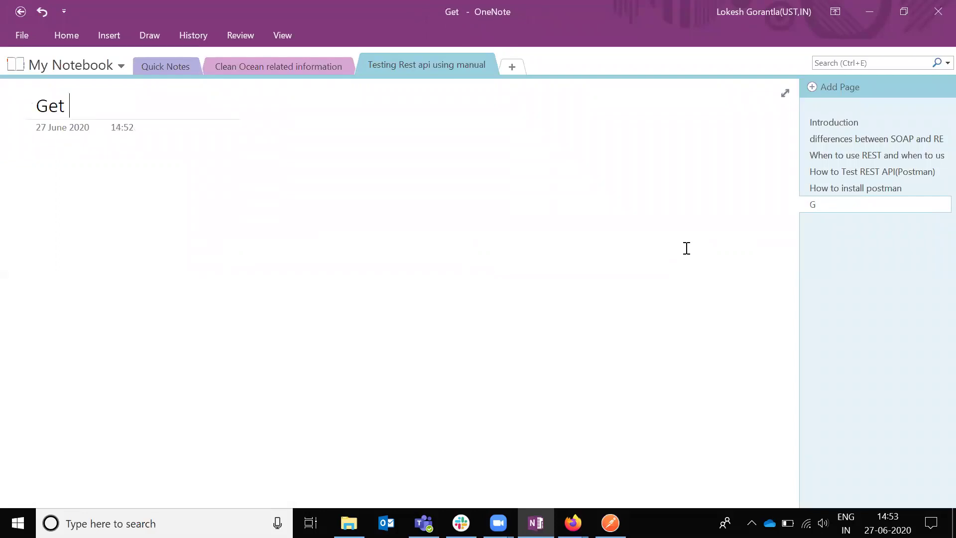
type("emthod")
key("BackSpace")
key("BackSpace")
key("BackSpace")
key("BackSpace")
key("BackSpace")
key("BackSpace")
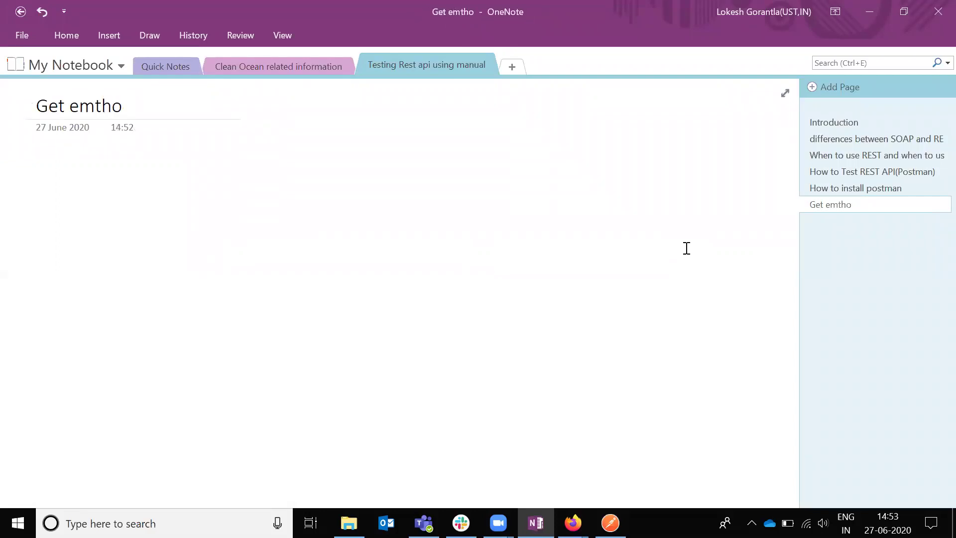
type("All ")
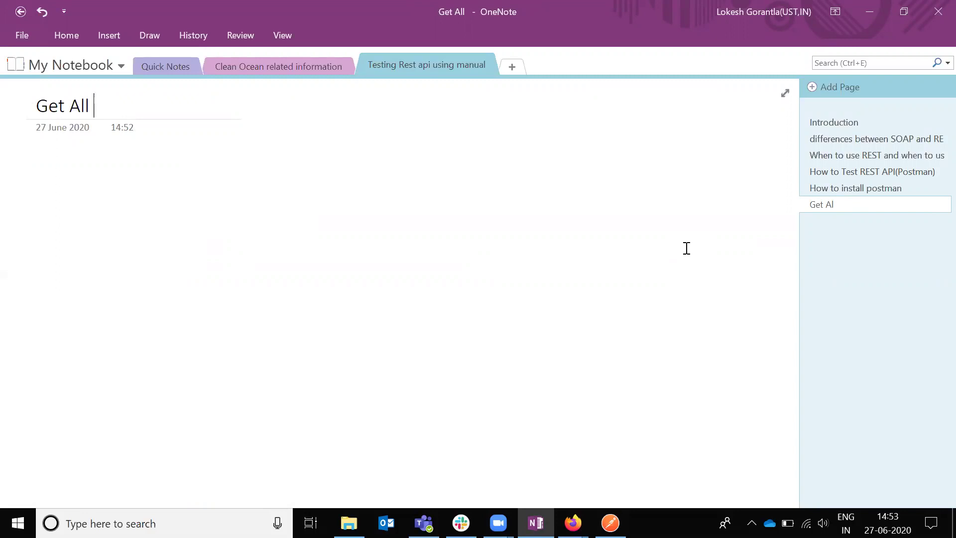
type("List of ")
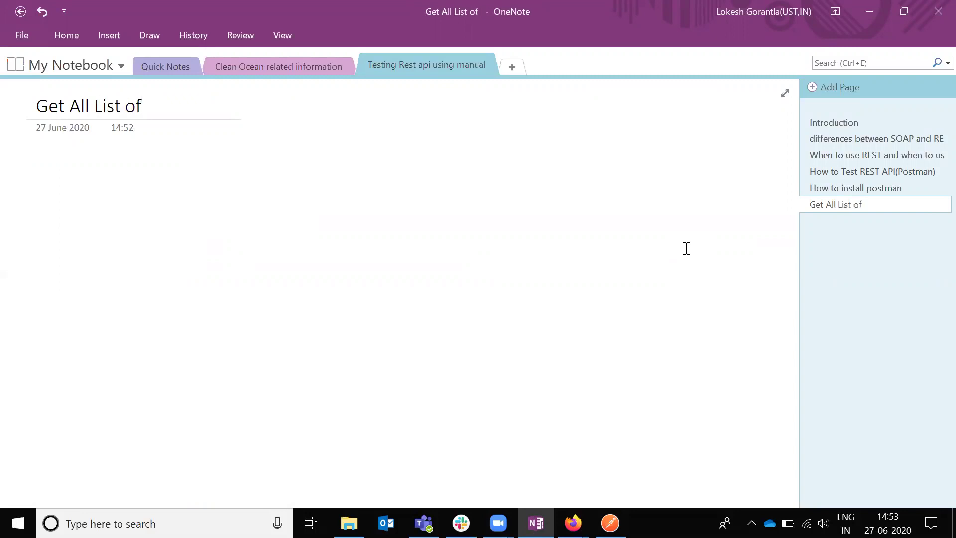
type("Users")
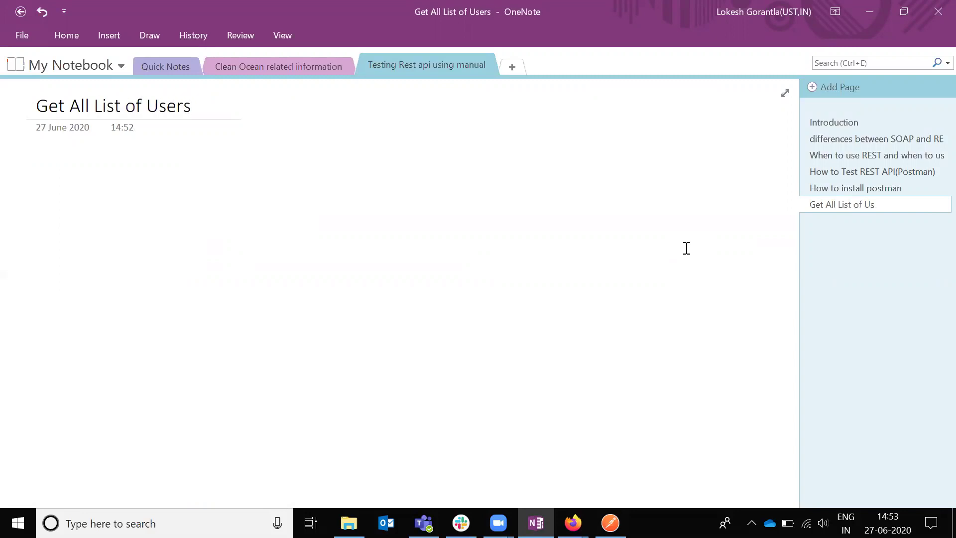
left_click_drag(36, 104, 132, 106)
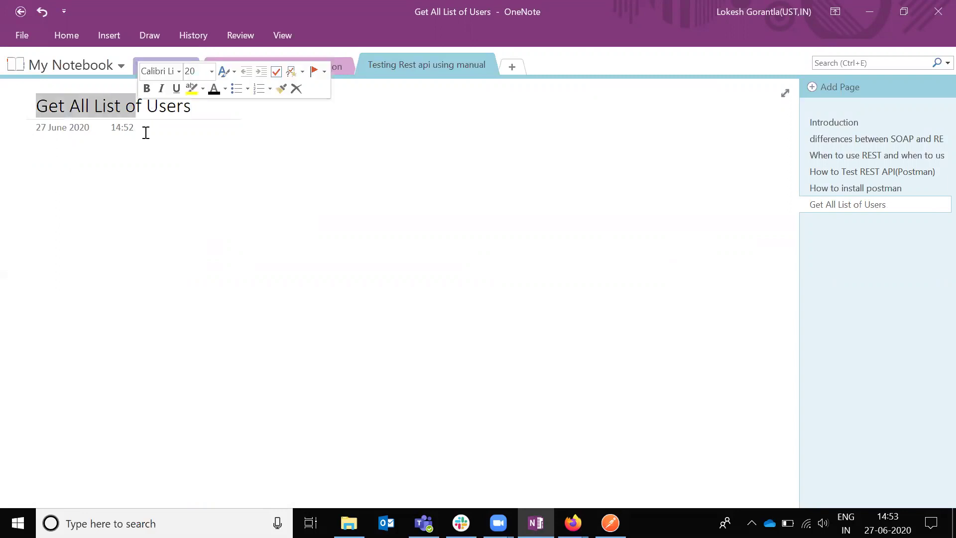
left_click(133, 156)
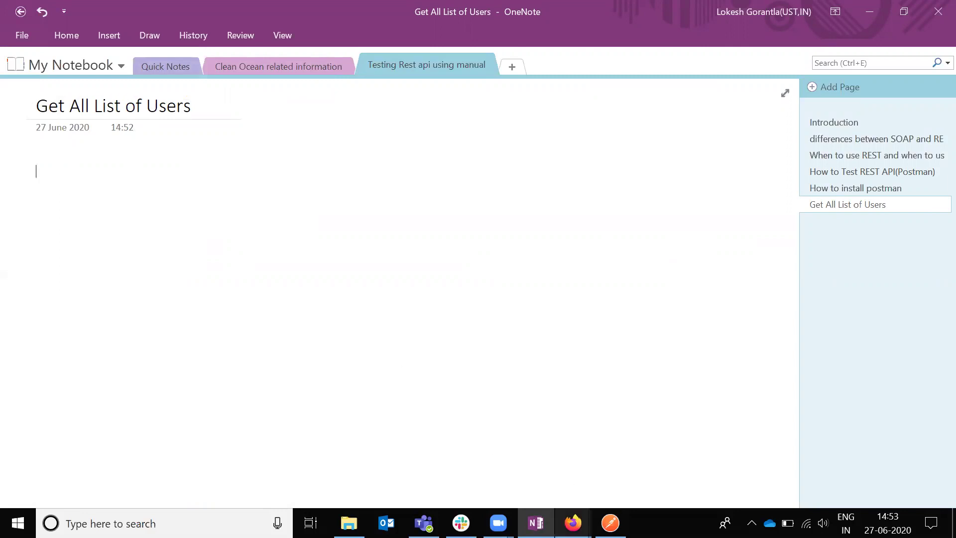
mouse_move(572, 522)
left_click(492, 458)
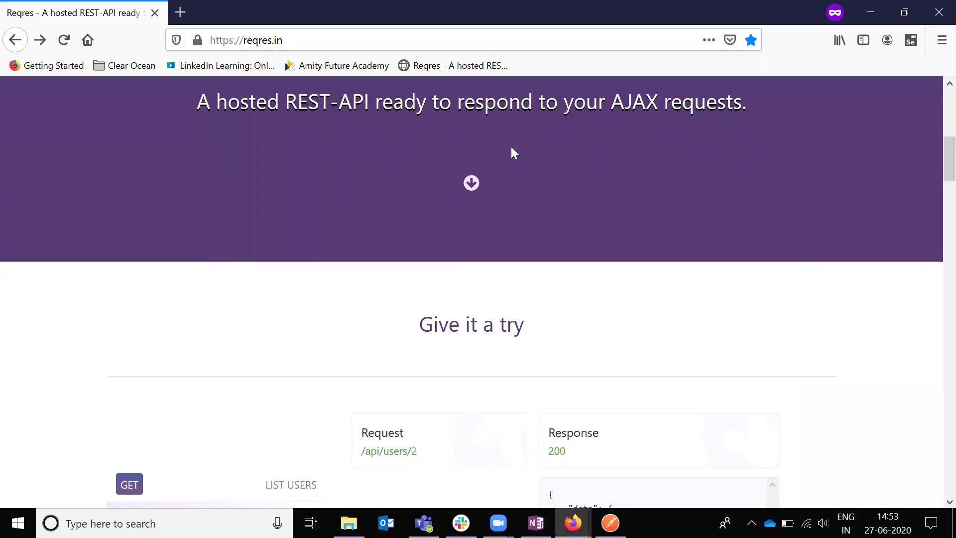
key("ctrl+l")
key("ctrl+c")
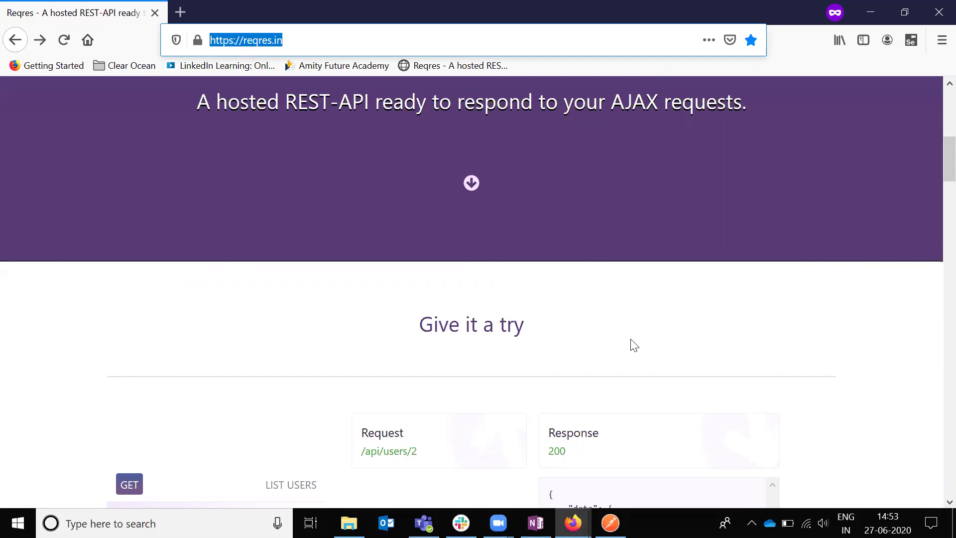
key("alt+Tab")
key("ctrl+v")
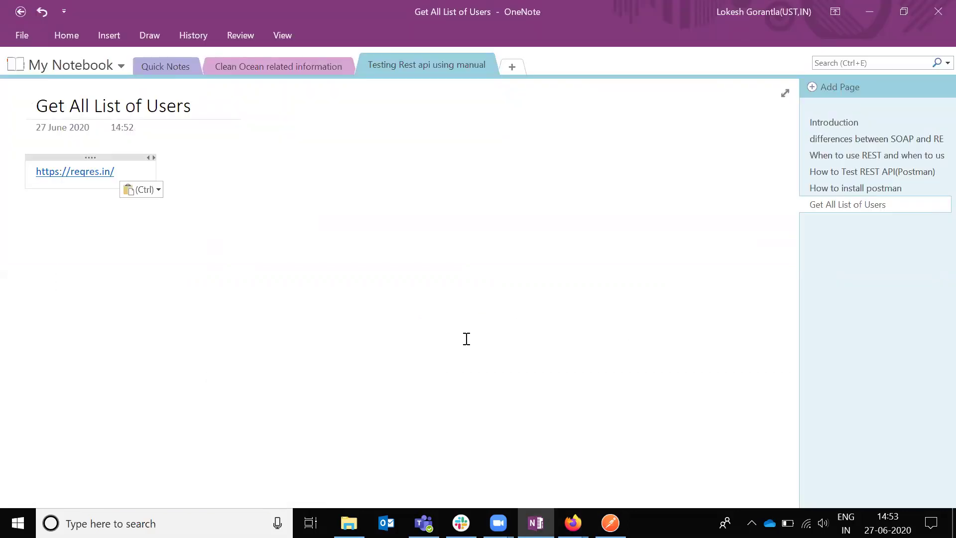
key("alt+Tab")
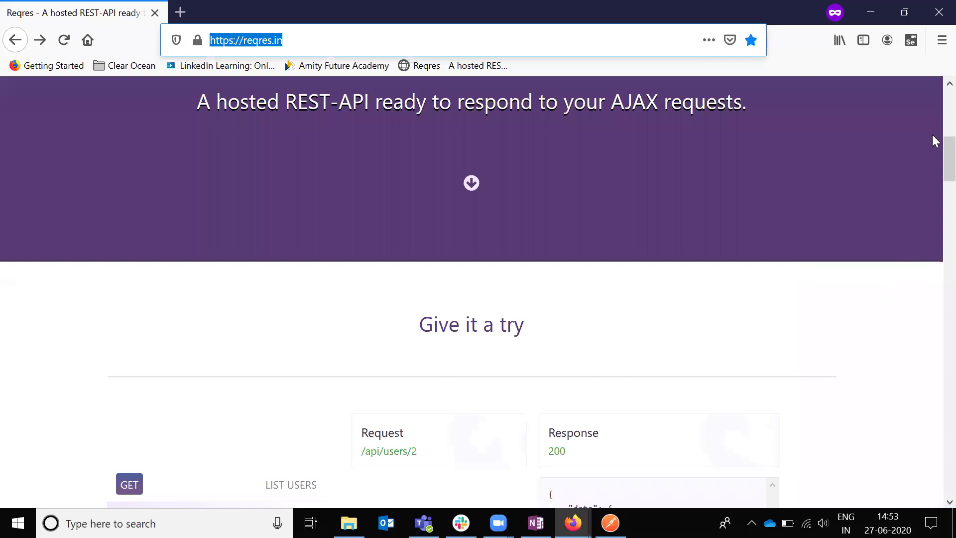
left_click_drag(944, 149, 930, 168)
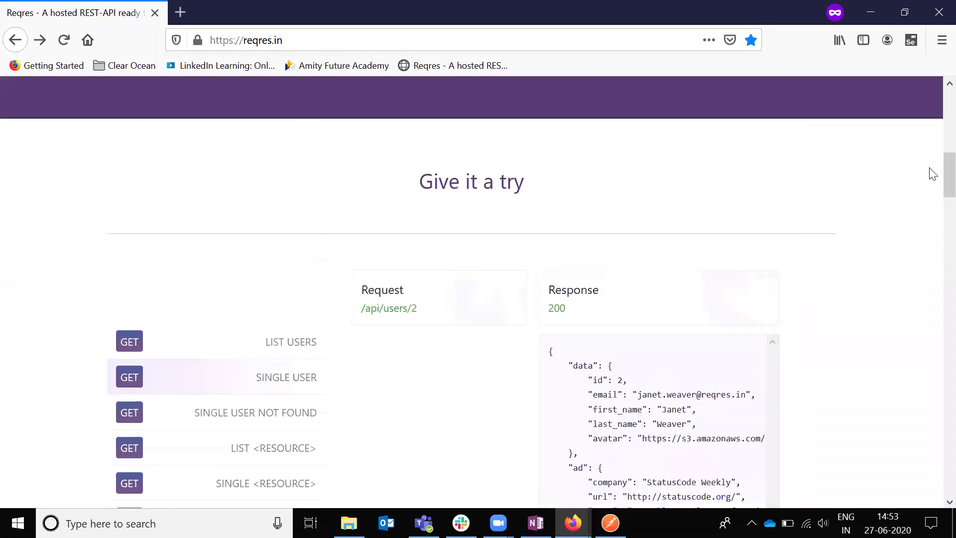
left_click_drag(424, 310, 365, 308)
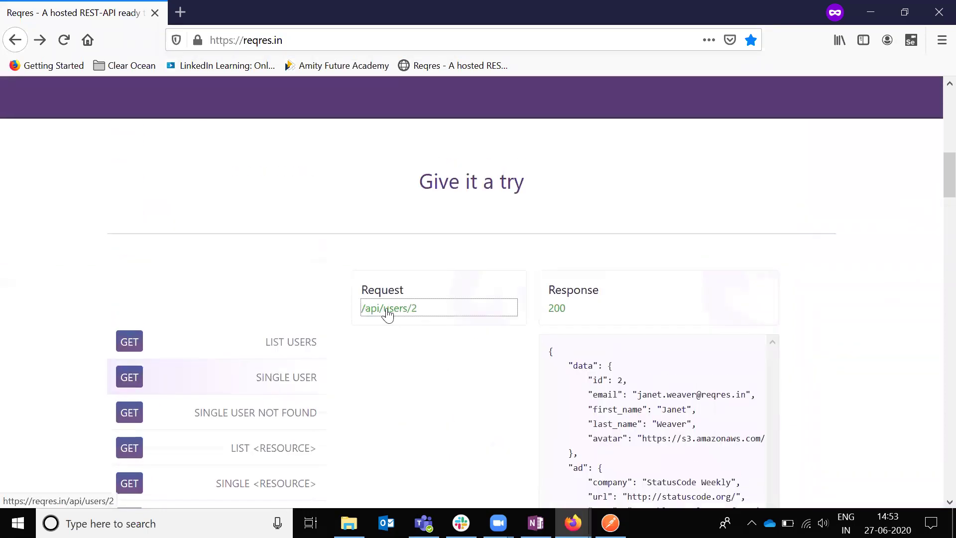
left_click(387, 309)
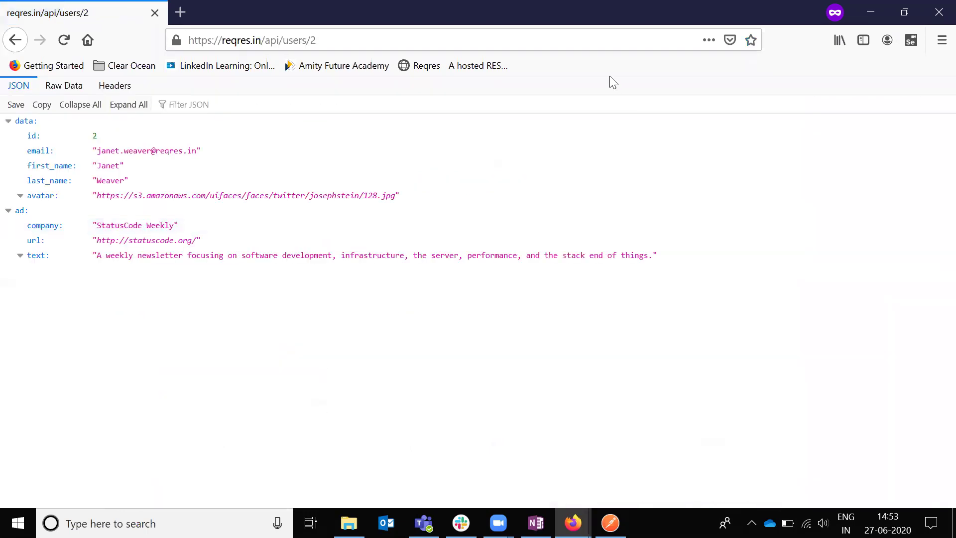
key("ctrl+l")
key("ctrl+c")
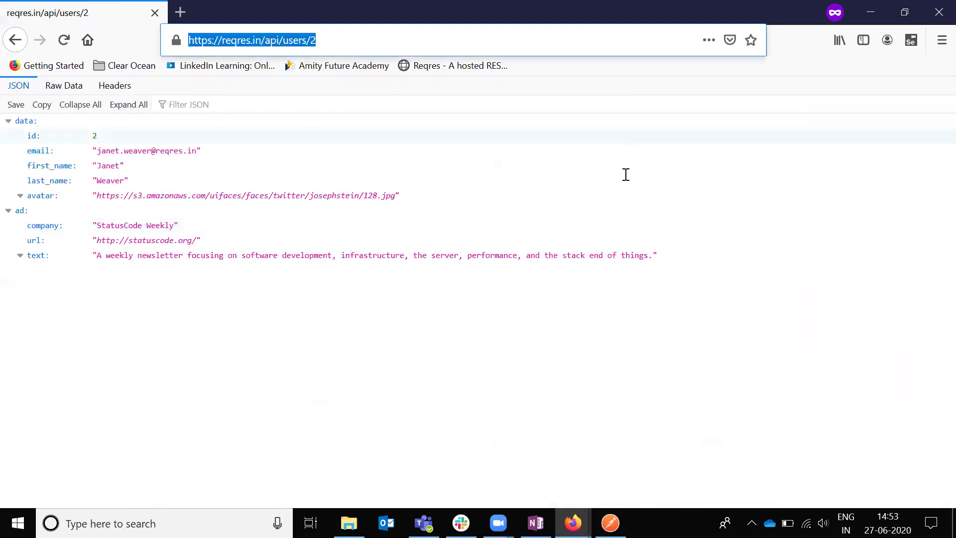
key("alt+Tab")
key("ctrl+a")
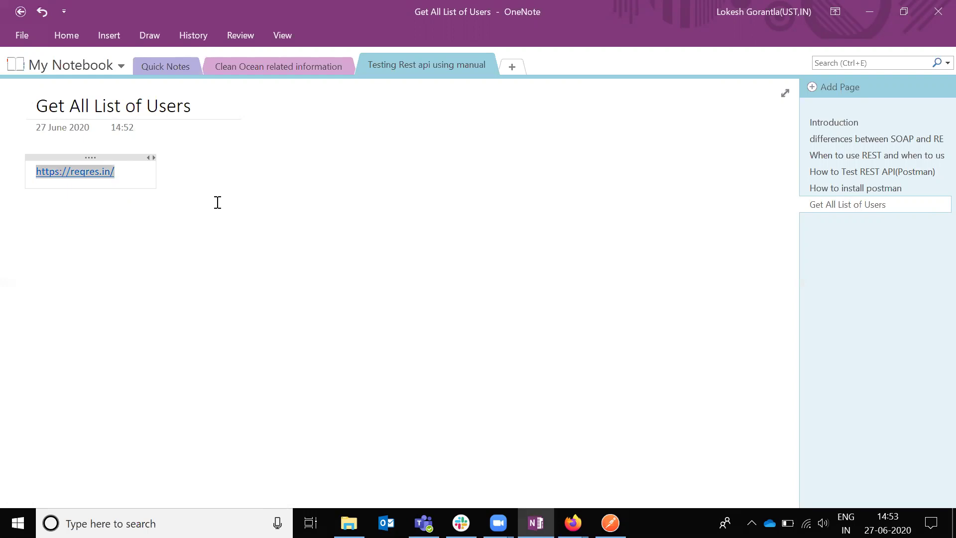
key("ctrl+v")
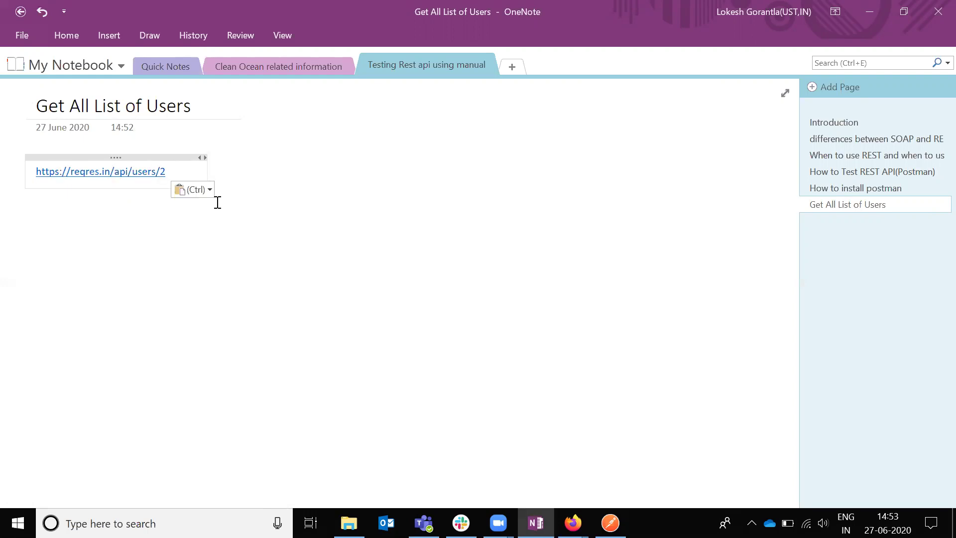
Make the link item 1 of a numbered list and add an empty item below it.
key("Home")
type("1.")
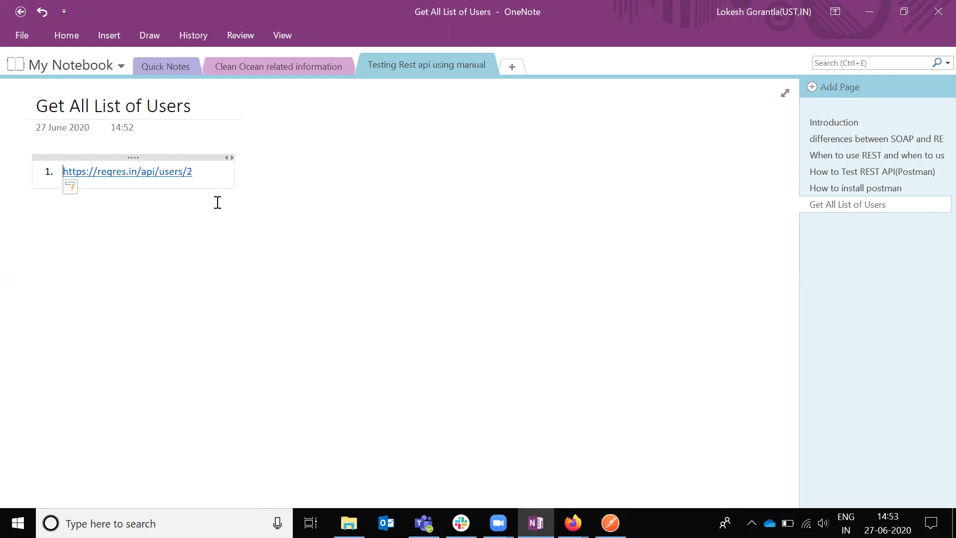
key("End")
key("Return")
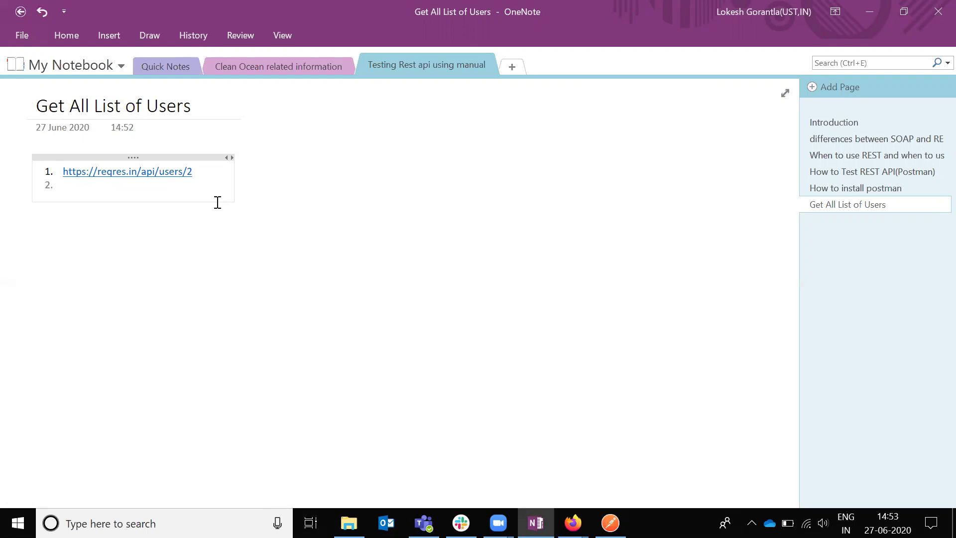
Return to the Reqres page in Firefox, choose the LIST USERS example and open its request link.
key("alt+Tab")
key("alt")
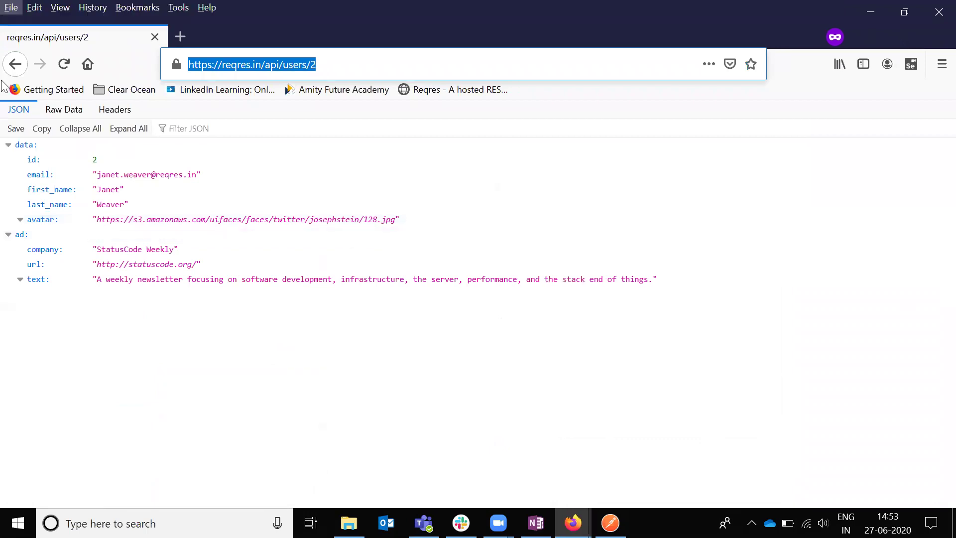
right_click(15, 64)
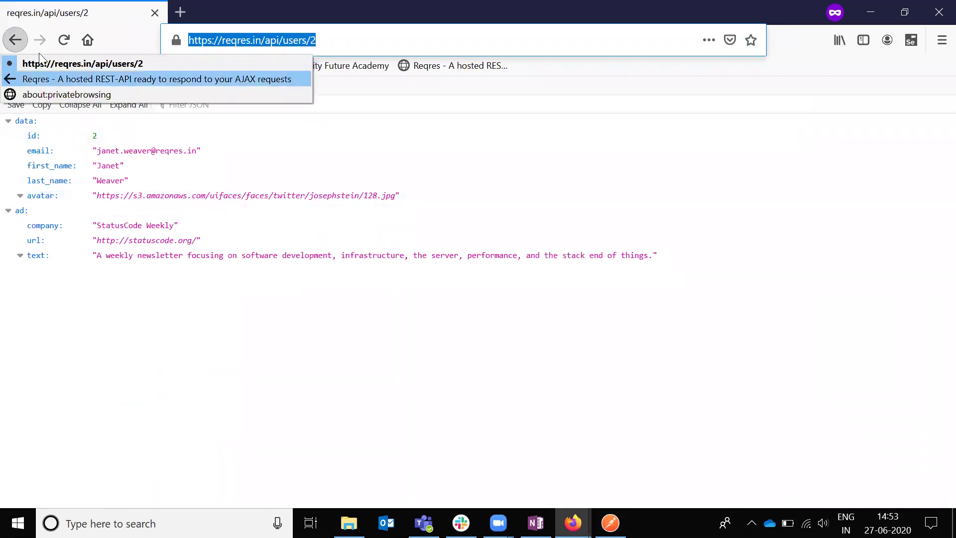
left_click(20, 42)
left_click(20, 42)
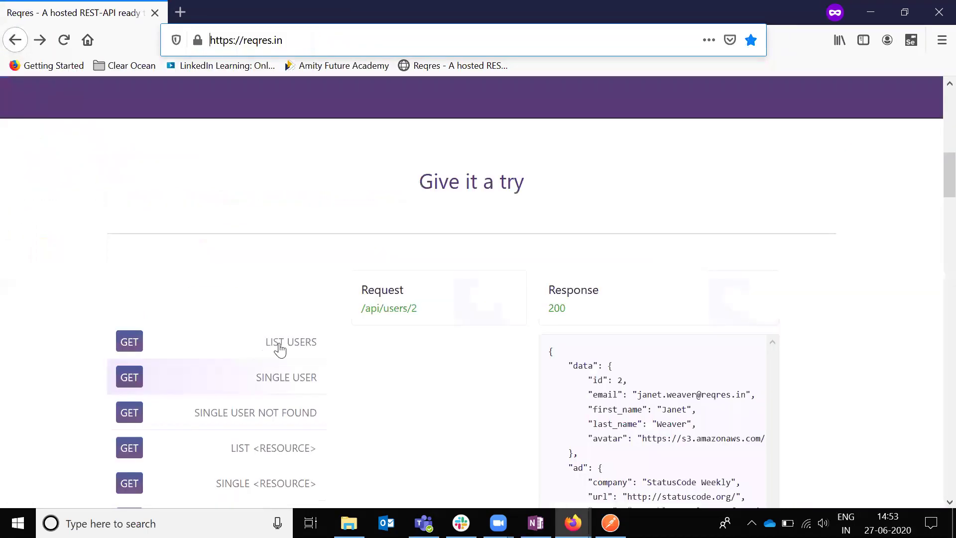
left_click(279, 348)
left_click(428, 314)
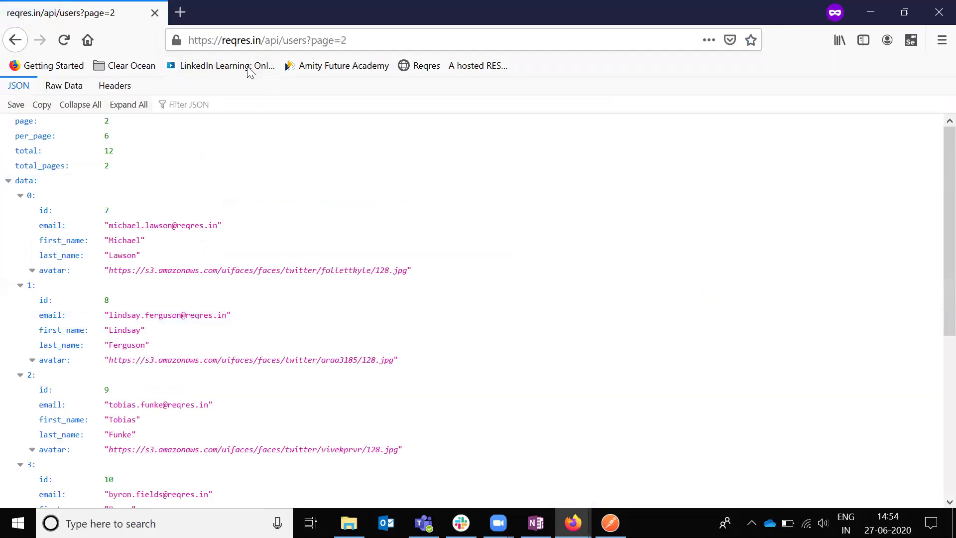
key("ctrl+l")
key("ctrl+c")
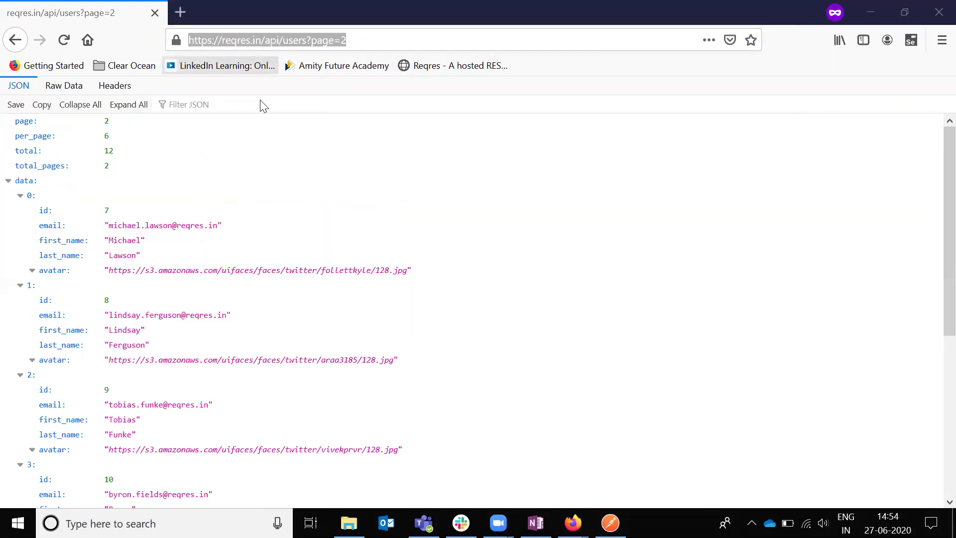
key("alt+Tab")
key("alt+Tab")
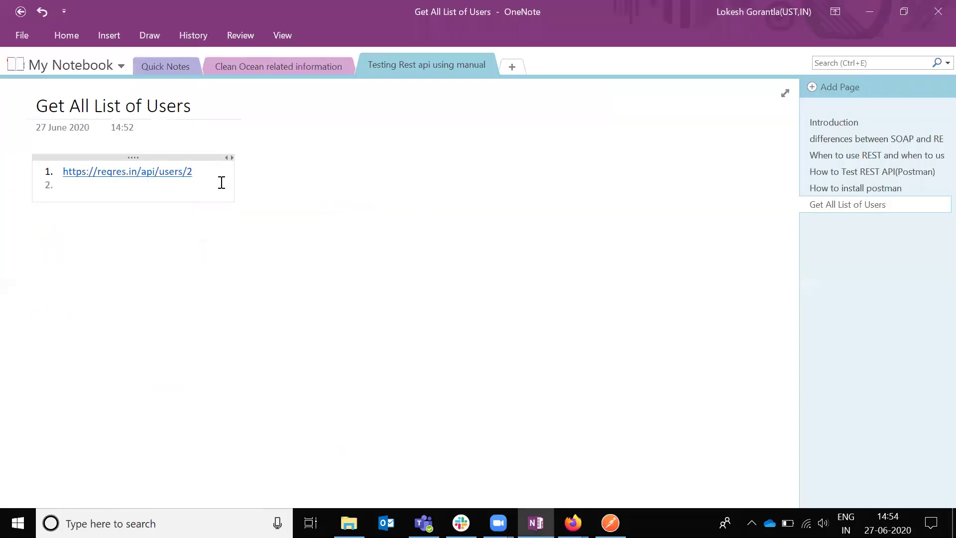
key("BackSpace")
key("shift+Home")
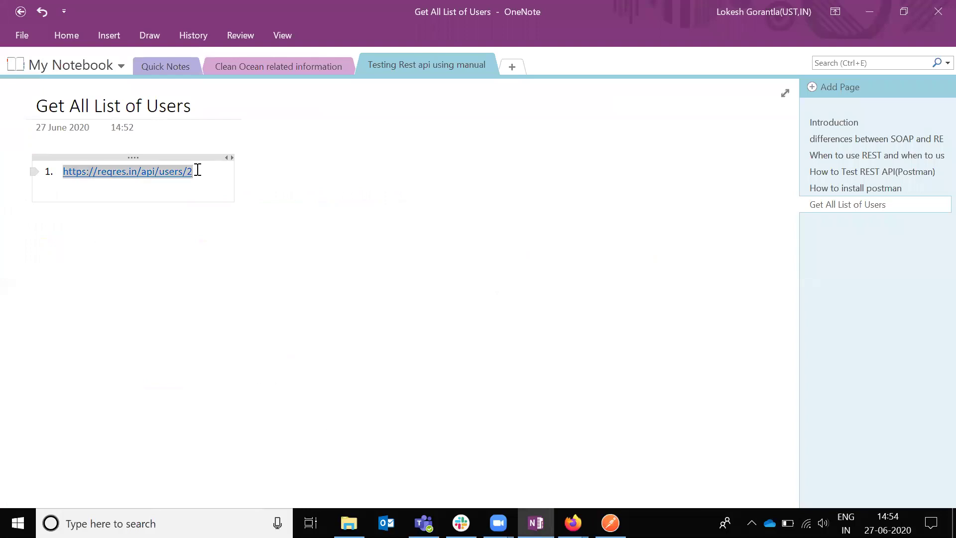
key("ctrl+v")
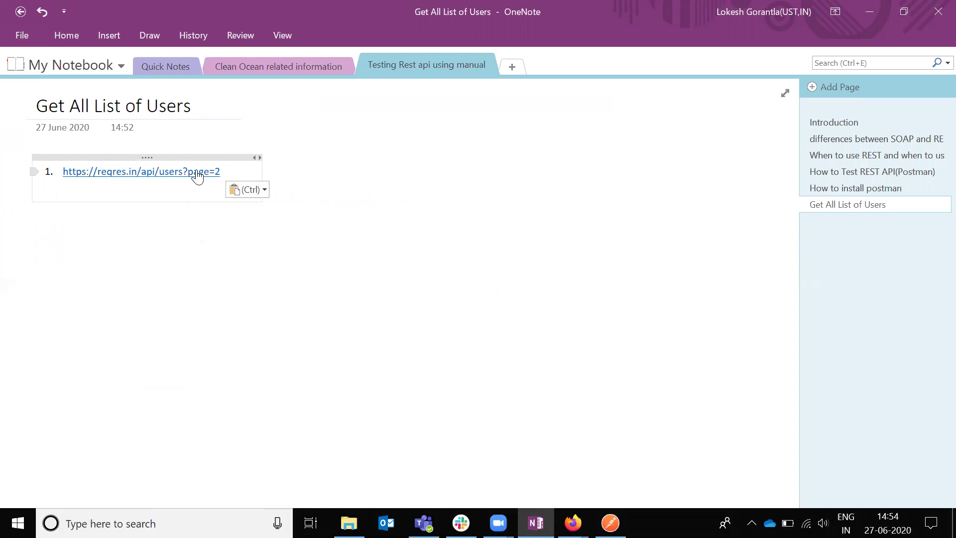
Start a new numbered list after a blank line below the link, with Name = " as its first item.
key("Return")
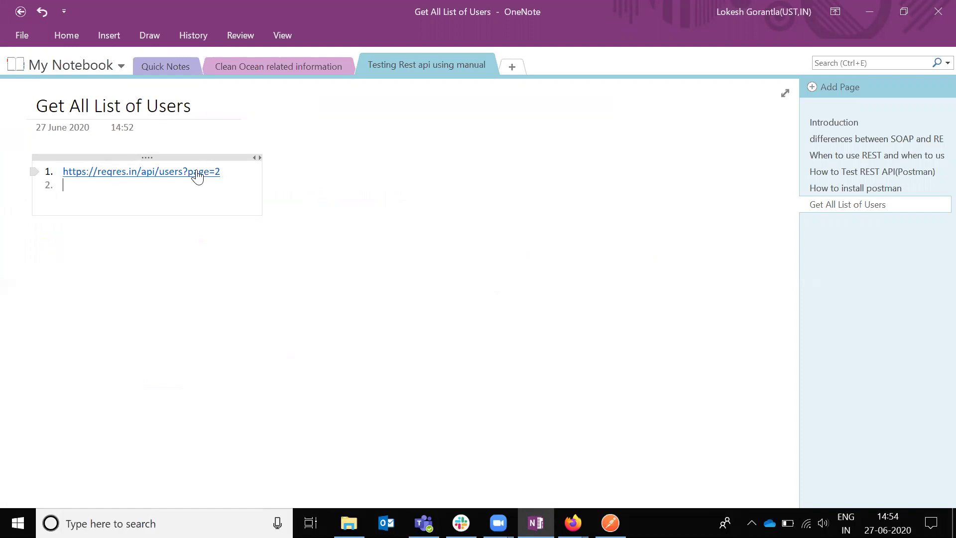
key("BackSpace")
key("Return")
key("ctrl+v")
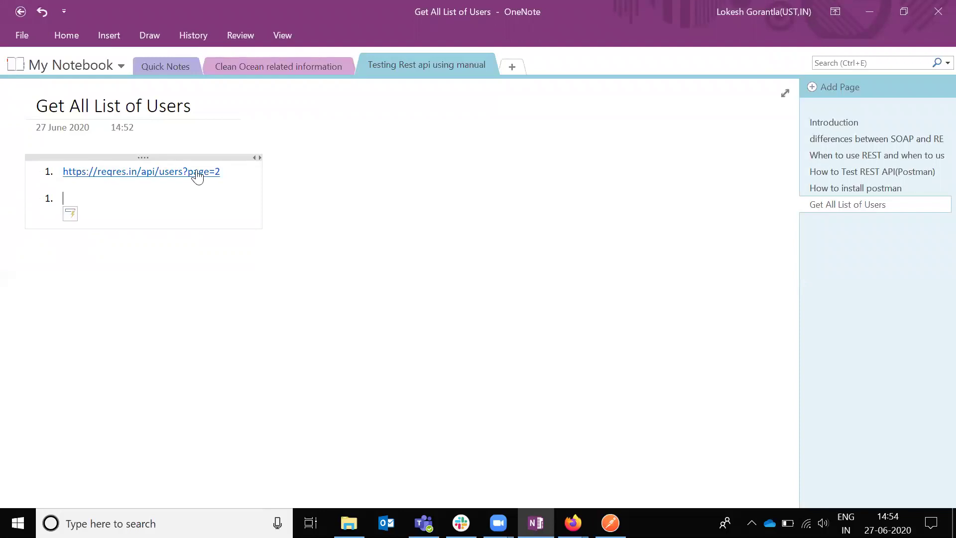
type("Name = \"")
key("Return")
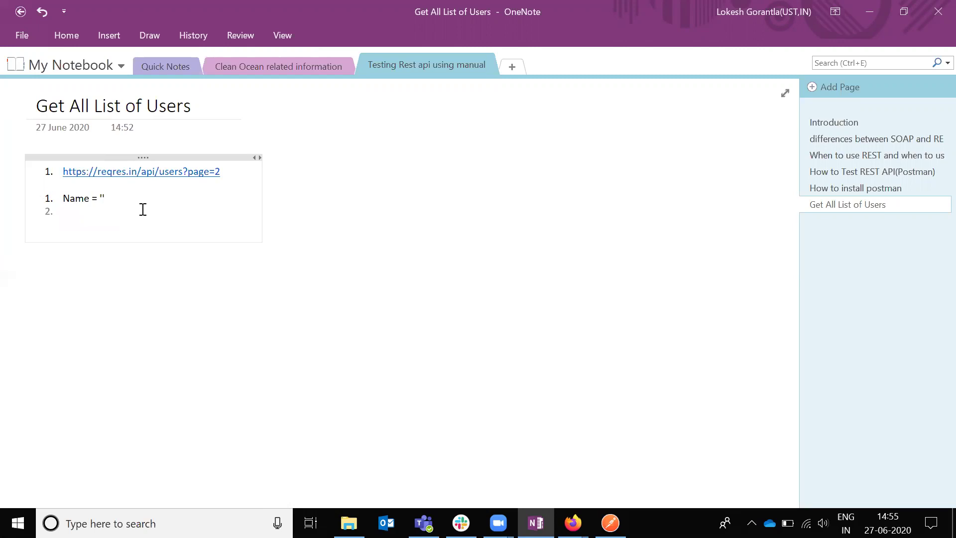
Complete the first item of the second list so it reads Name = " " or filterBy(id,name,desc).
key("BackSpace")
type("or filterBy(id,name,desc)")
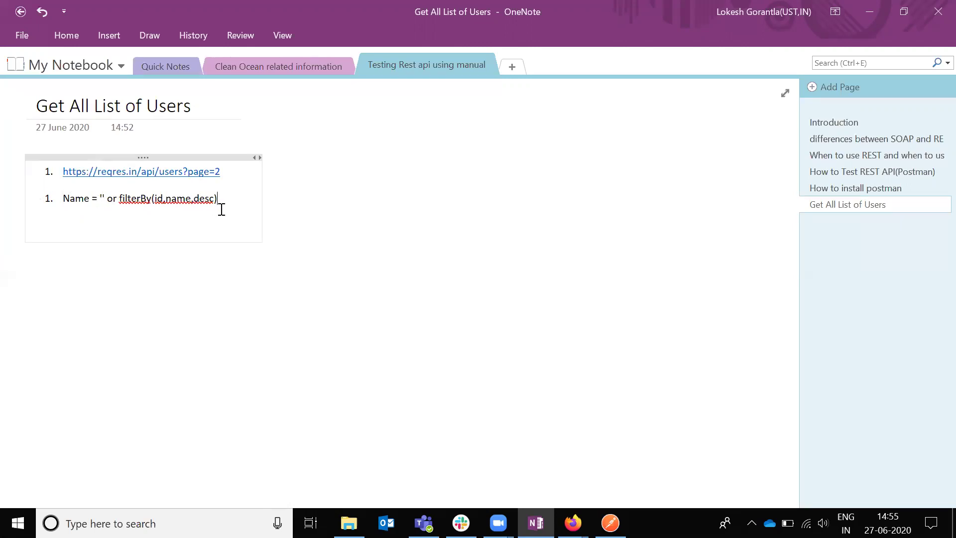
left_click(109, 201)
type("\"")
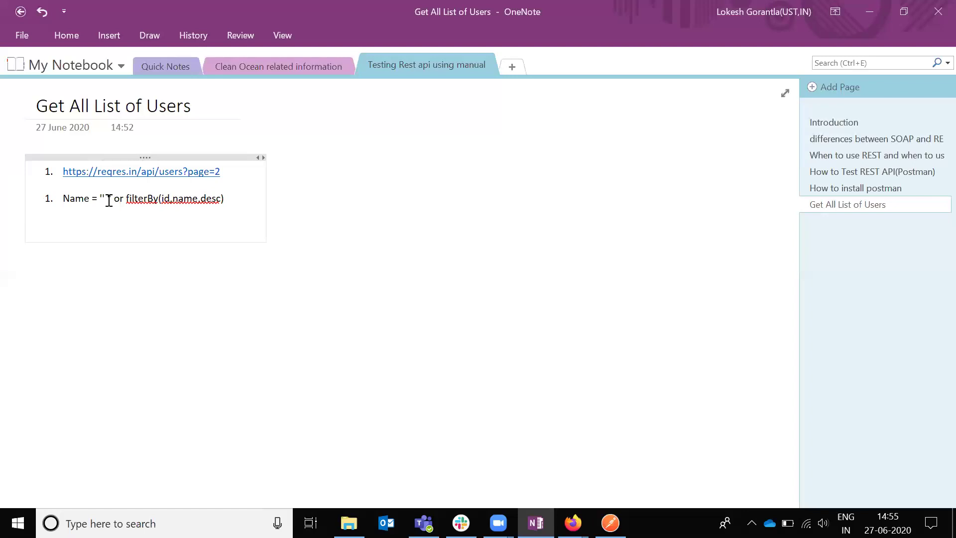
Add orderBy = id/name as the second item of the parameter list, with a new item below it.
key("Return")
type("order")
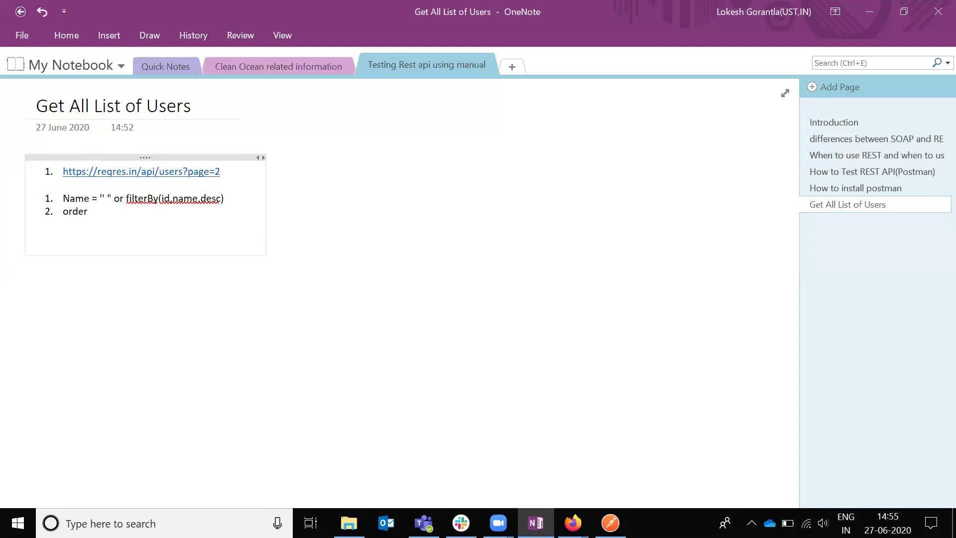
type("By =")
type(" id")
type(",nam")
key("BackSpace")
key("BackSpace")
key("BackSpace")
type("/name")
key("Return")
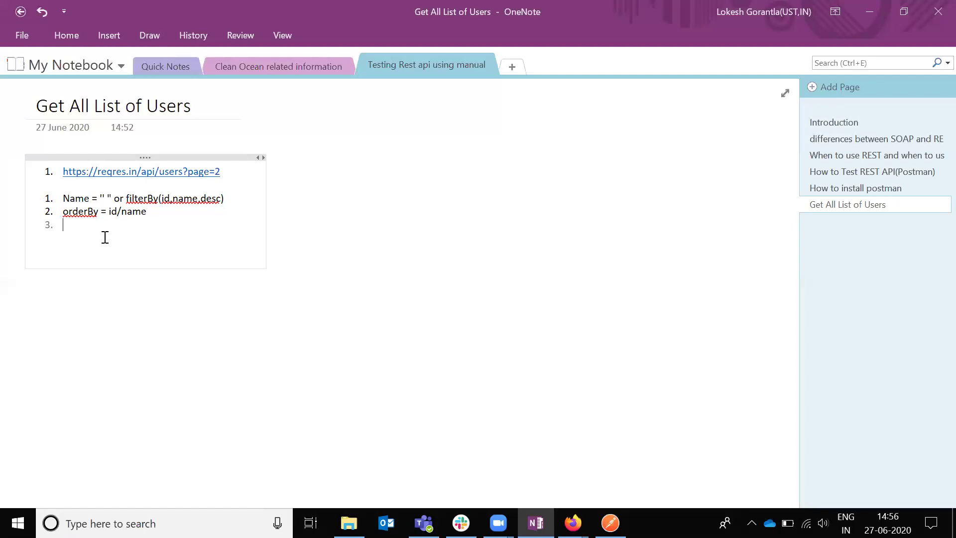
Enter sortBy = asc/desc as the third item of the parameter list, highlighting the sortBy and orderBy names.
type("sor ")
type("By = asc/desc")
left_click_drag(64, 225, 99, 229)
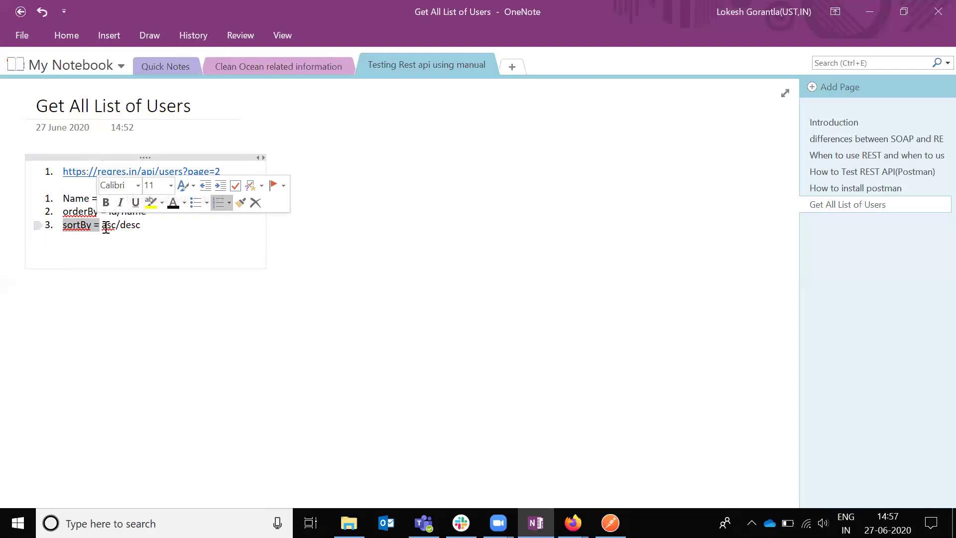
double_click(71, 213)
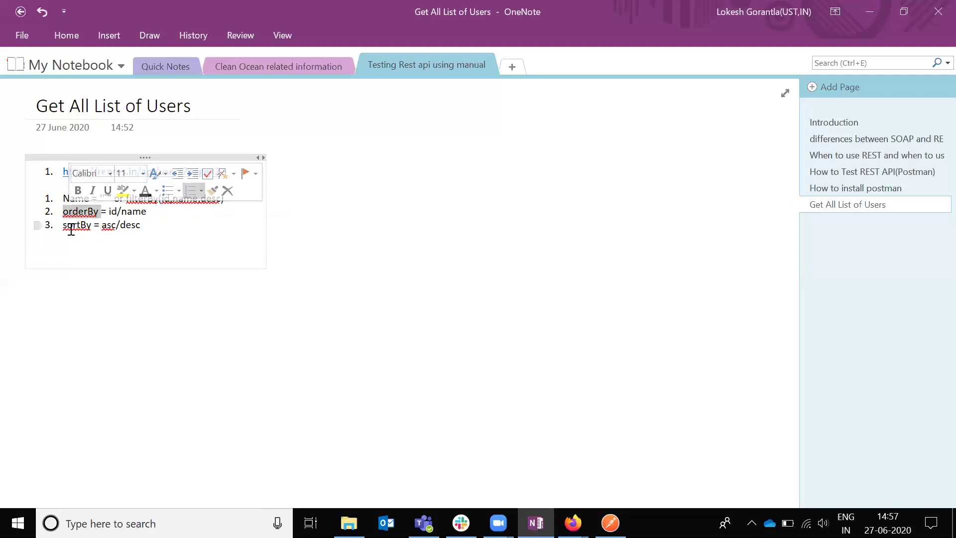
double_click(72, 226)
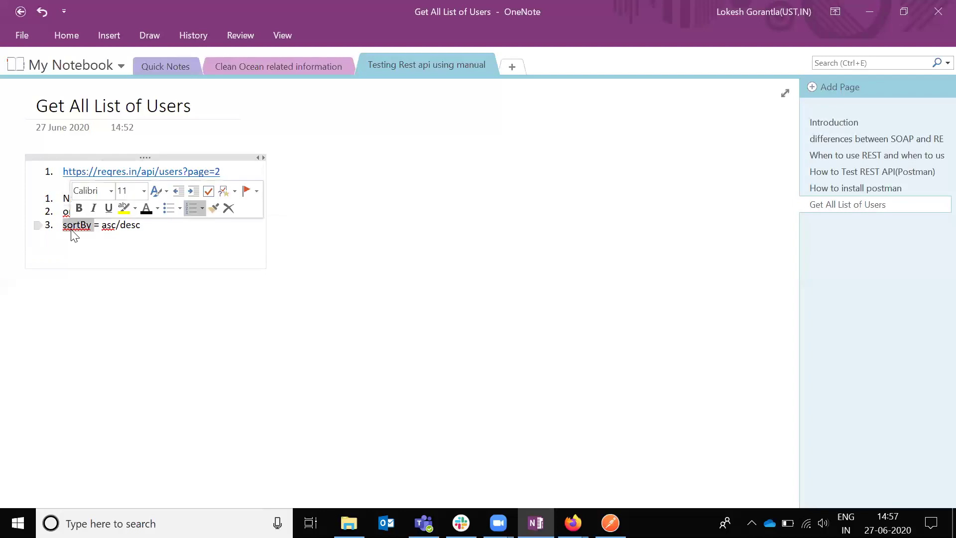
left_click(75, 239)
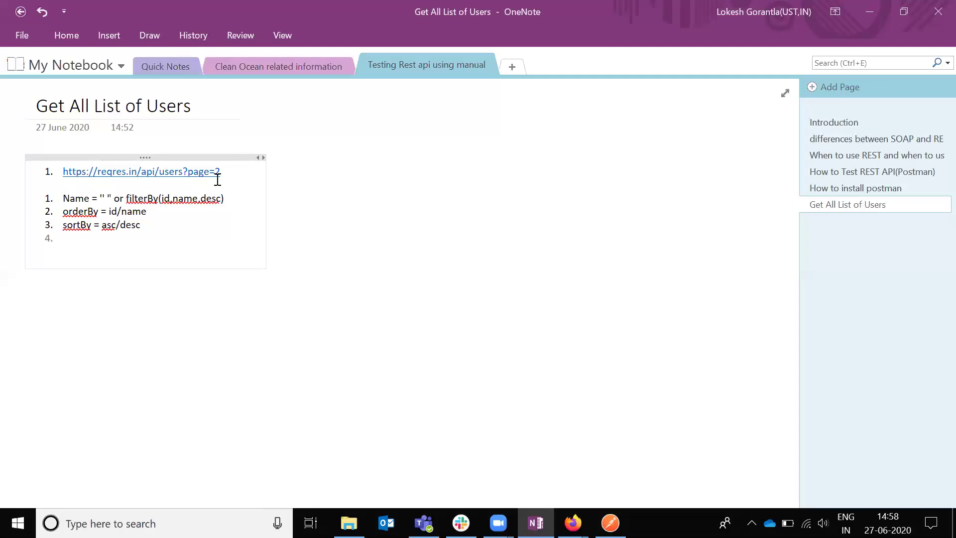
left_click(240, 171)
key("shift+Home")
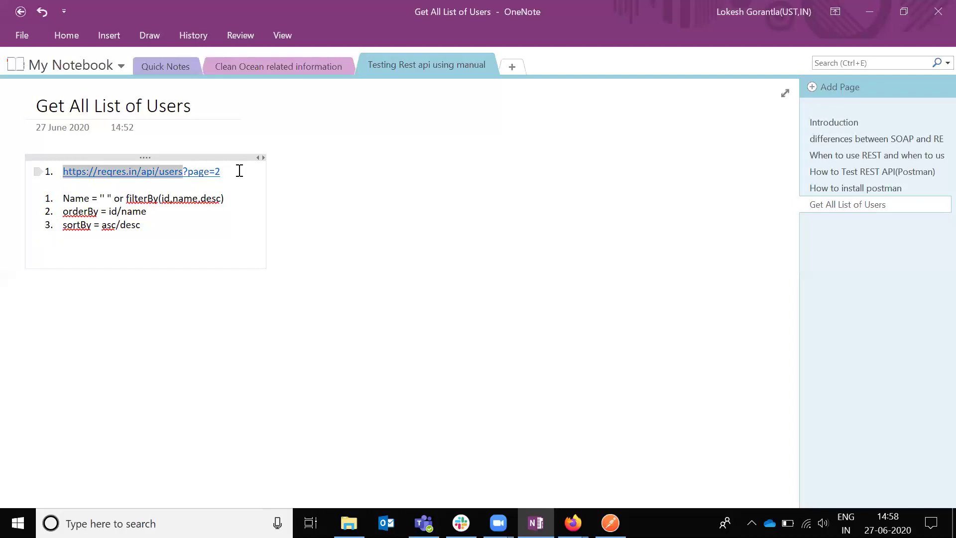
key("Right")
key("Right")
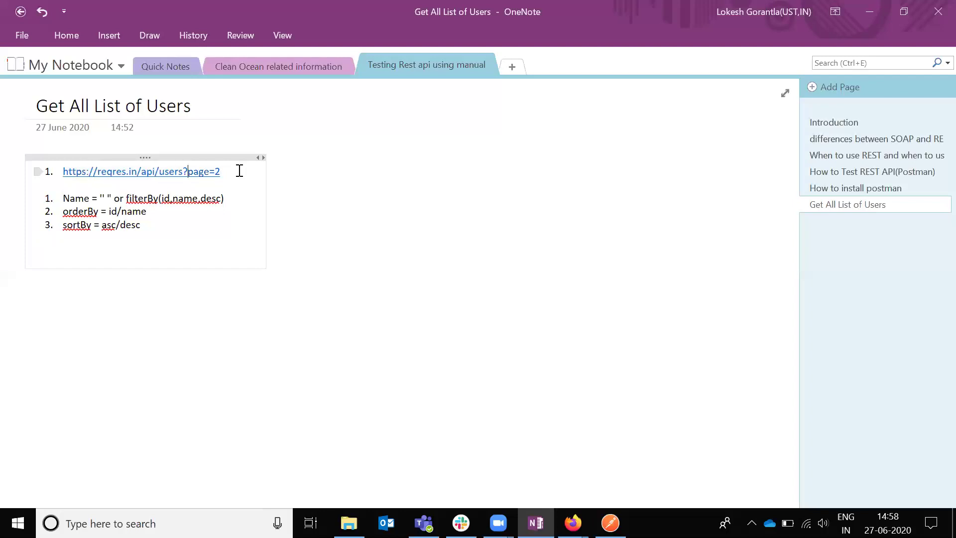
key("shift+End")
key("Right")
type("&")
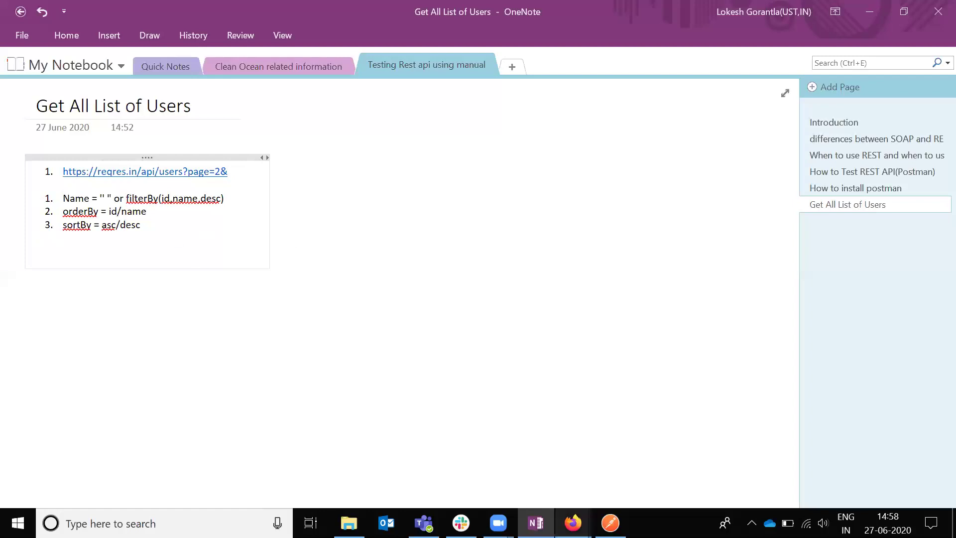
left_click(572, 522)
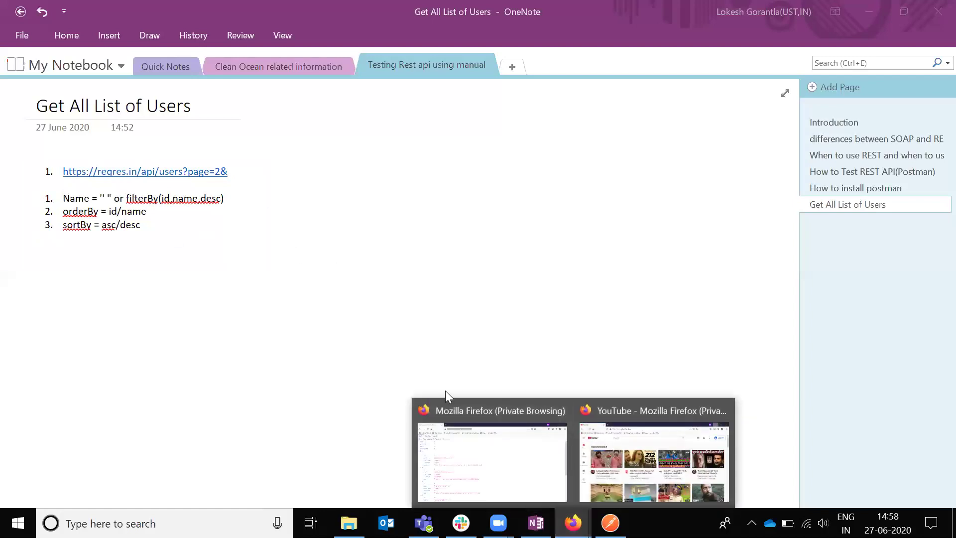
left_click(465, 429)
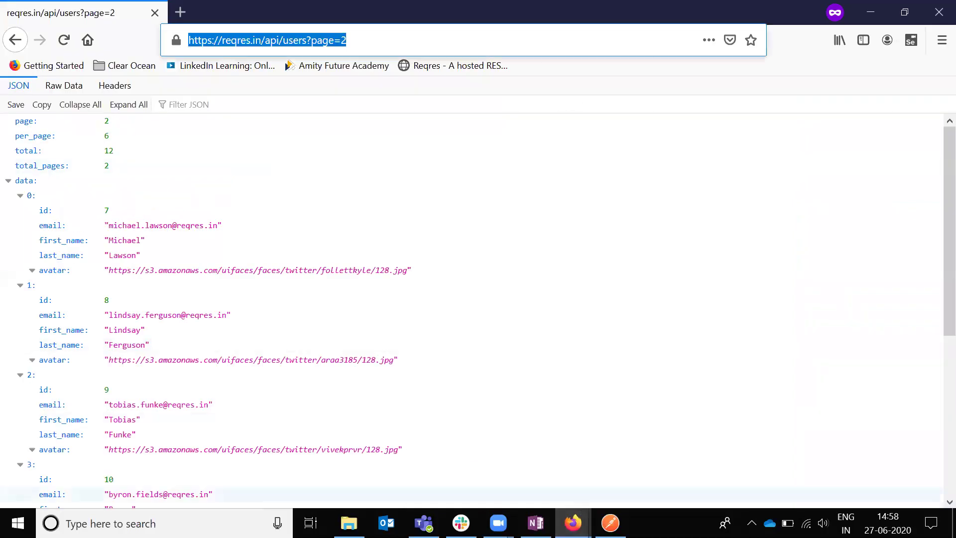
left_click(610, 523)
left_click(398, 162)
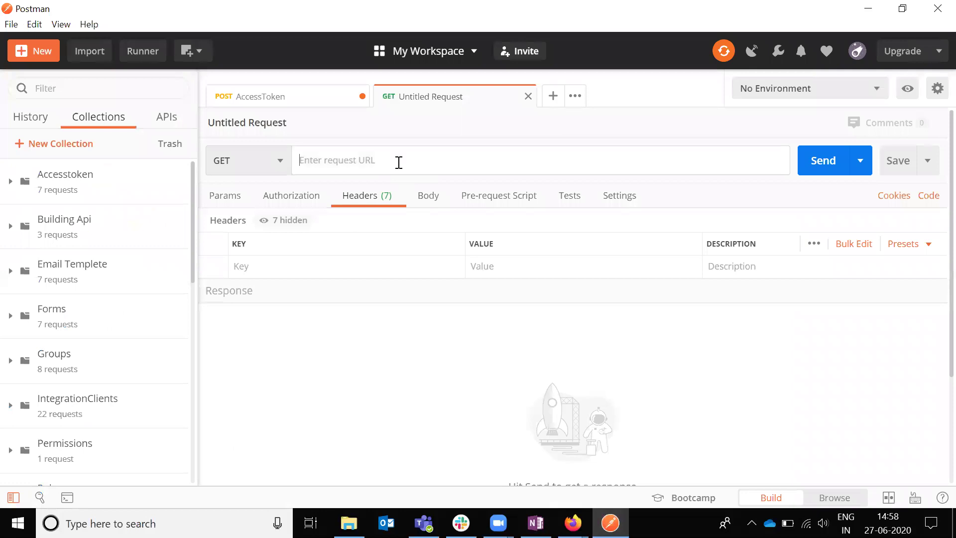
key("ctrl+v")
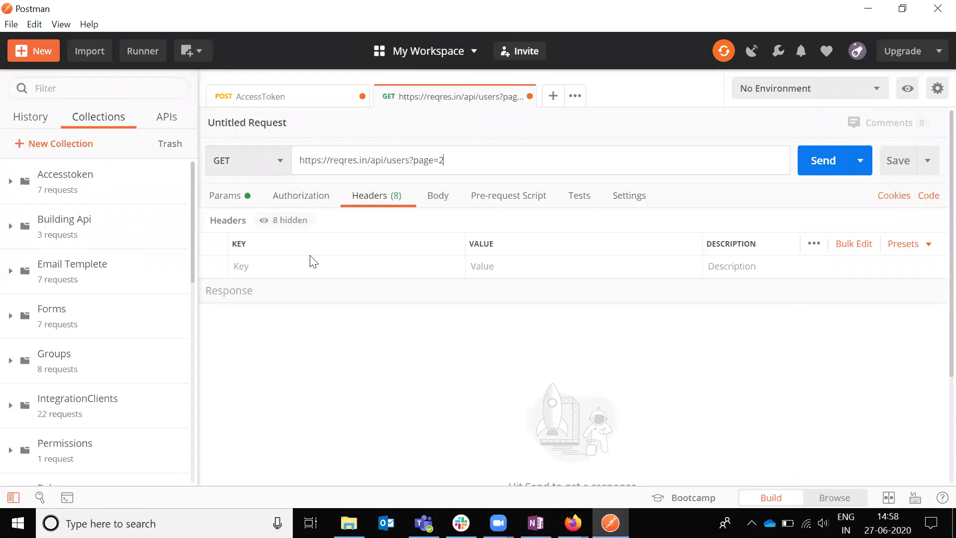
Add a Content-Type key to the request's headers from the suggested header names.
left_click(305, 267)
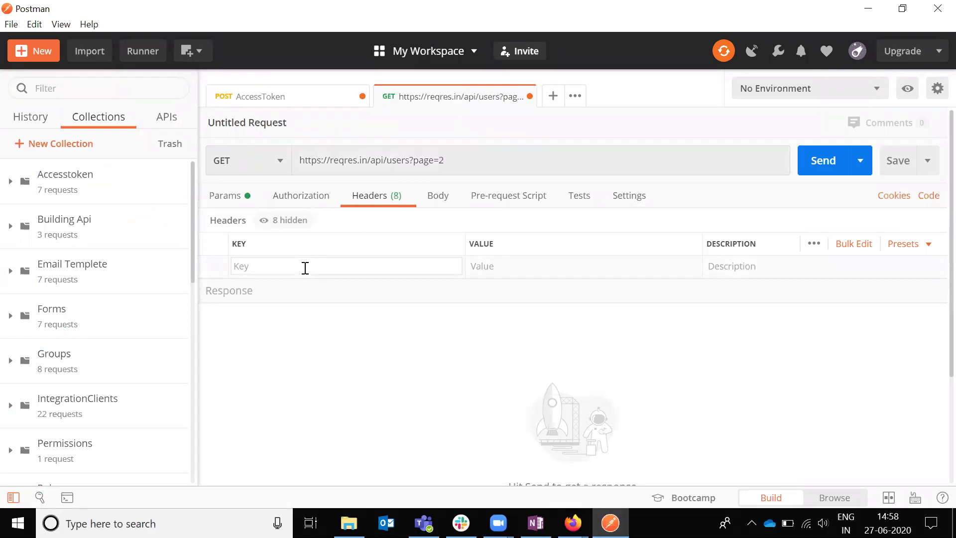
type("con")
key("Down")
key("Down")
key("Down")
key("Down")
key("Down")
key("Down")
key("Down")
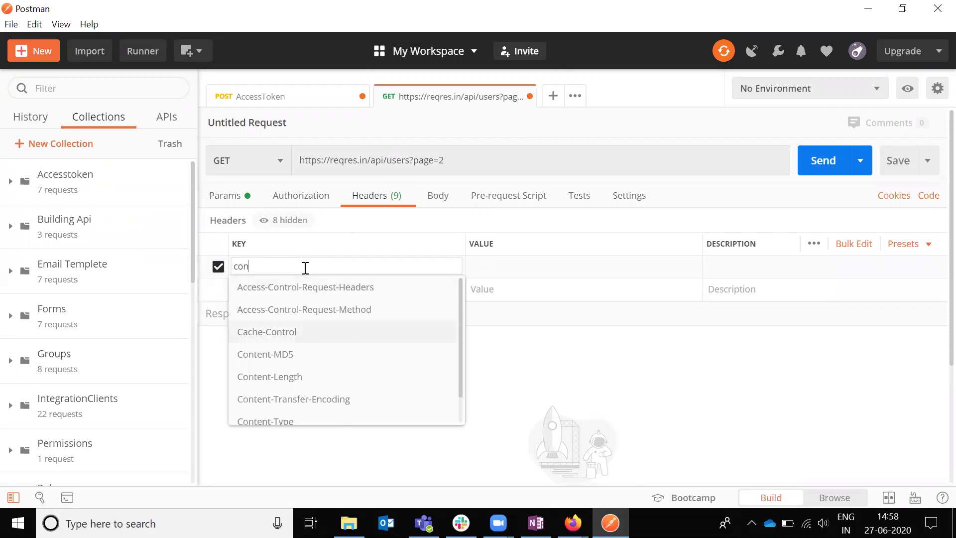
key("Return")
key("Tab")
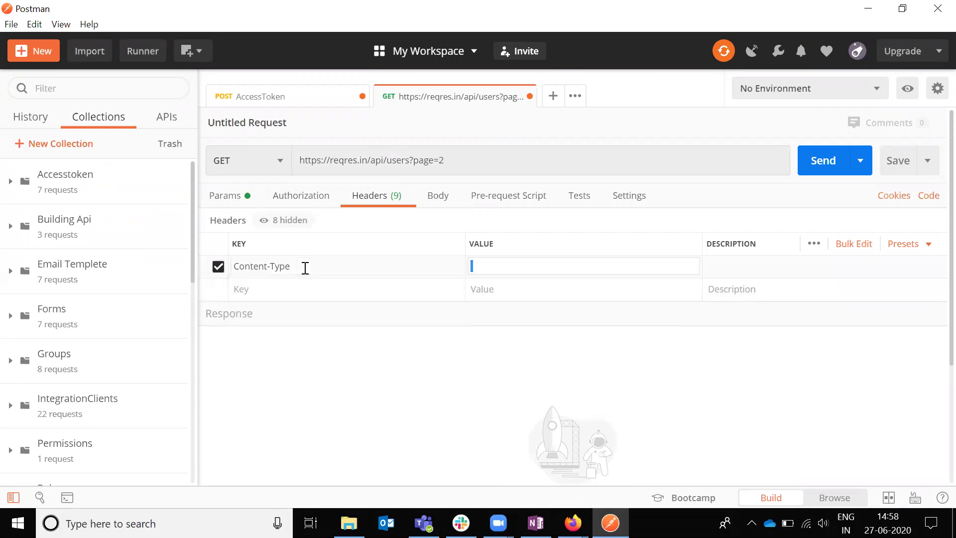
Set the Content-Type header's value to application/json.
type("app")
key("Down")
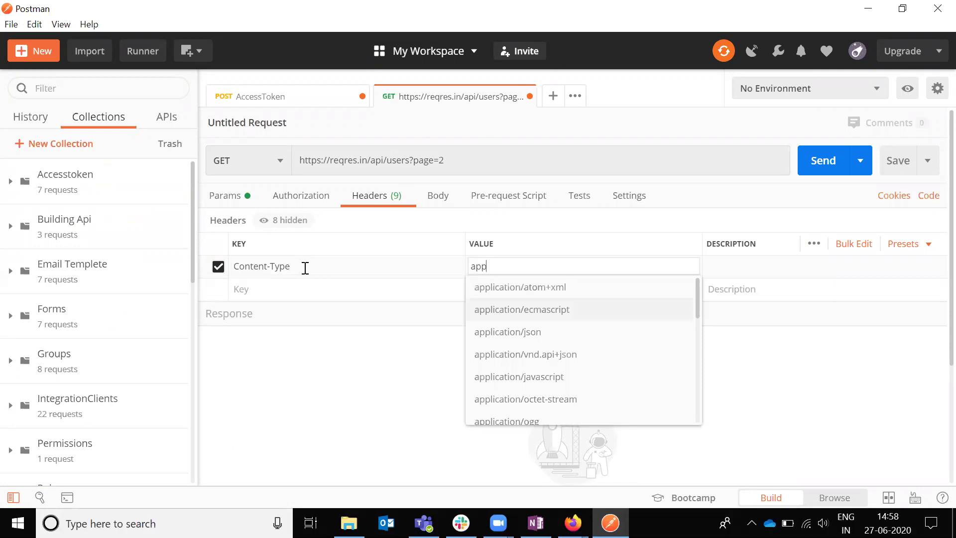
key("Down")
key("Return")
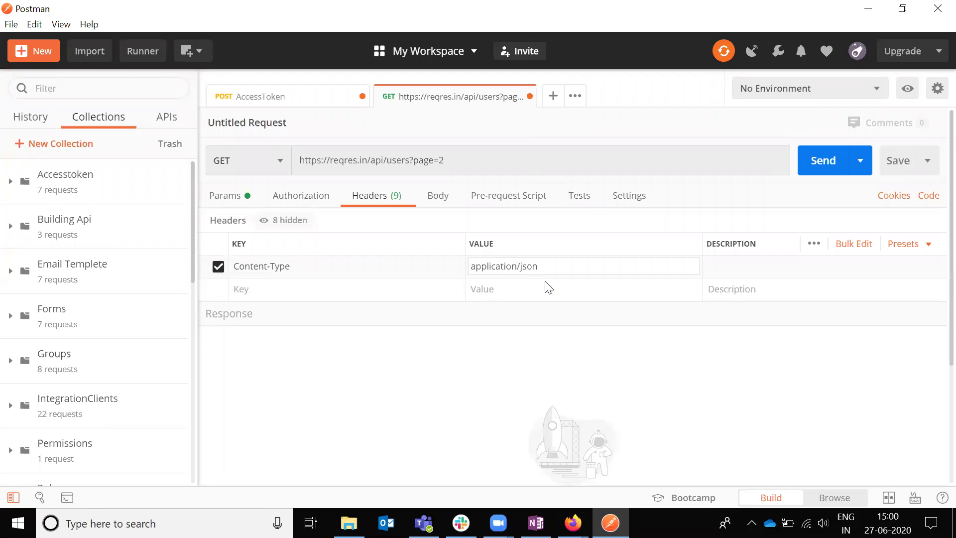
Send the GET request and inspect the response's time, size, status code and JSON body.
left_click(819, 169)
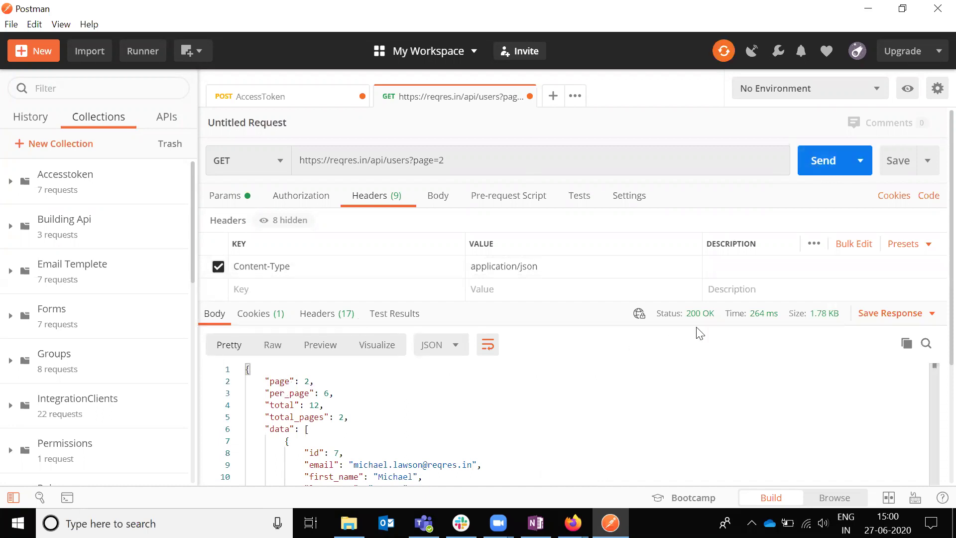
mouse_move(750, 326)
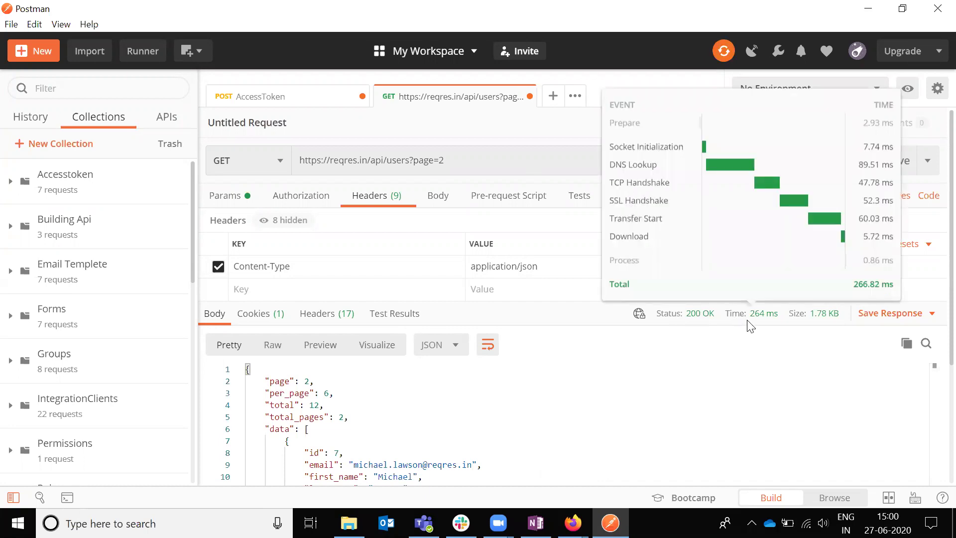
mouse_move(810, 323)
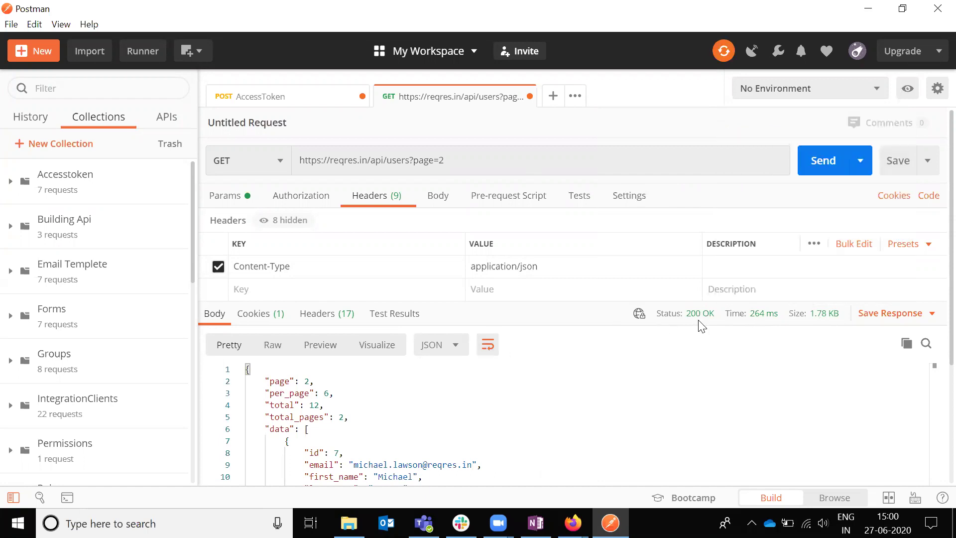
mouse_move(710, 324)
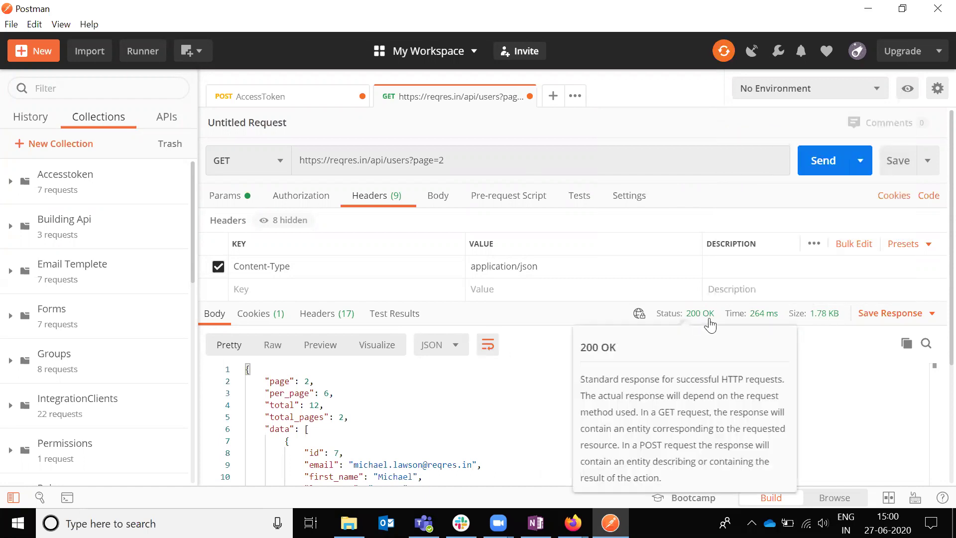
left_click(442, 437)
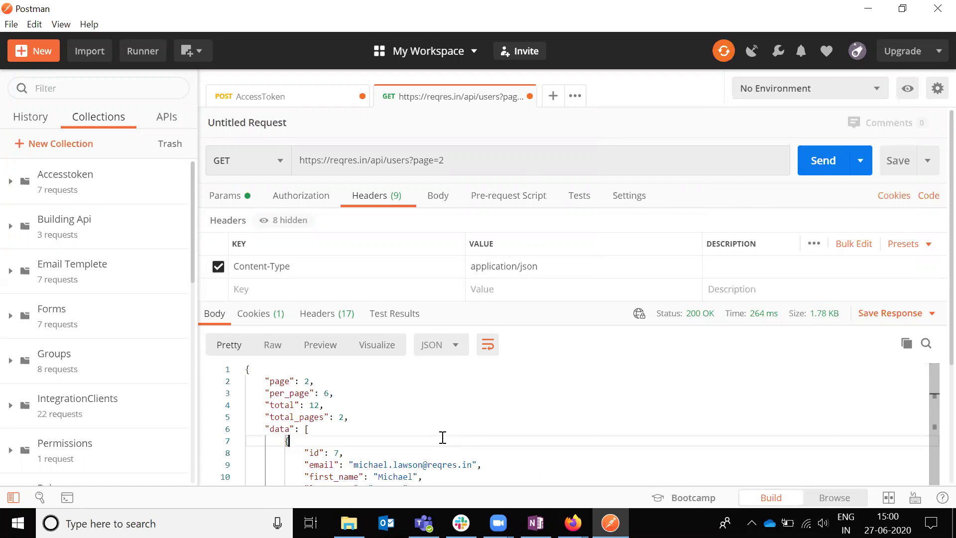
scroll(935, 387, "down", 2)
scroll(935, 388, "up", 2)
Change the page parameter in the request URL to 1 and send the request.
left_click(474, 162)
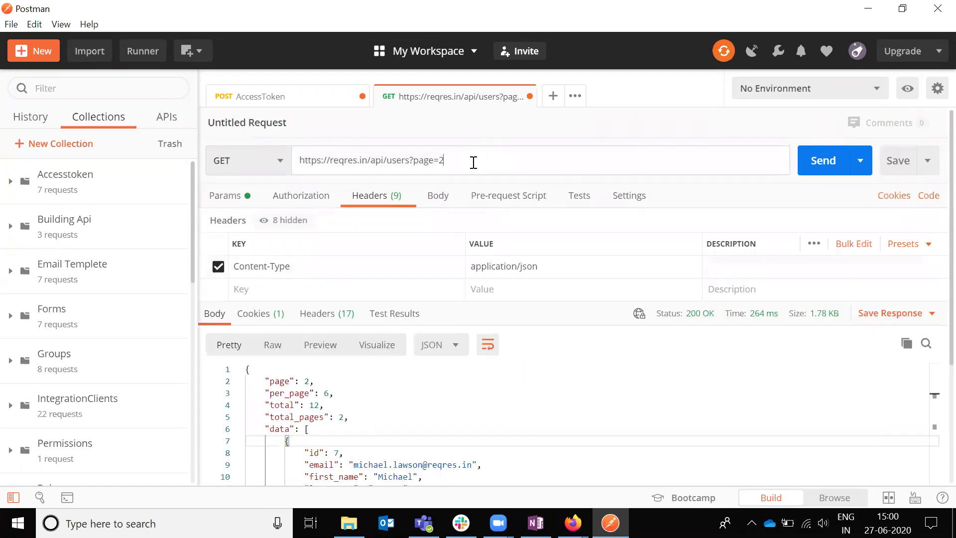
key("BackSpace")
type("1")
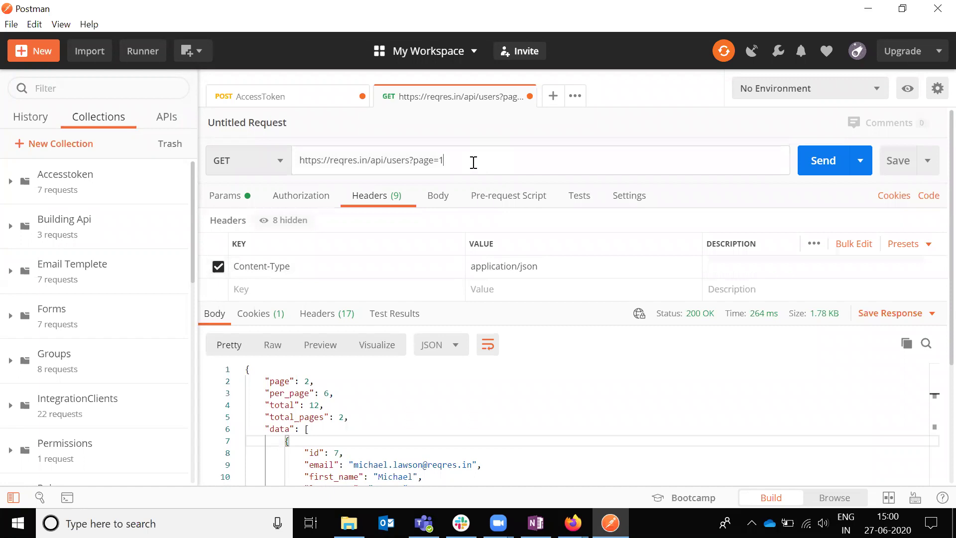
left_click(819, 172)
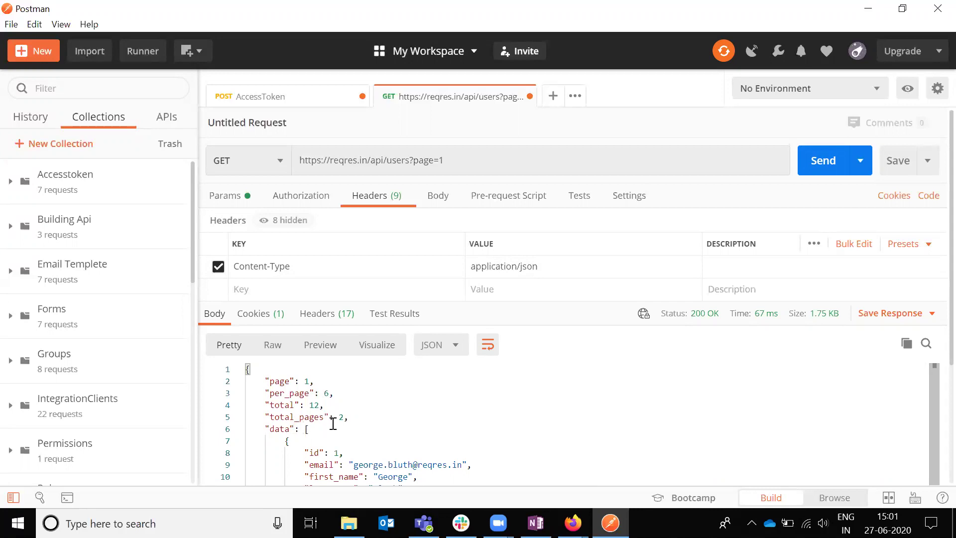
Examine the page 1 response, from the paging fields at its start through all returned user records.
left_click_drag(350, 418, 269, 381)
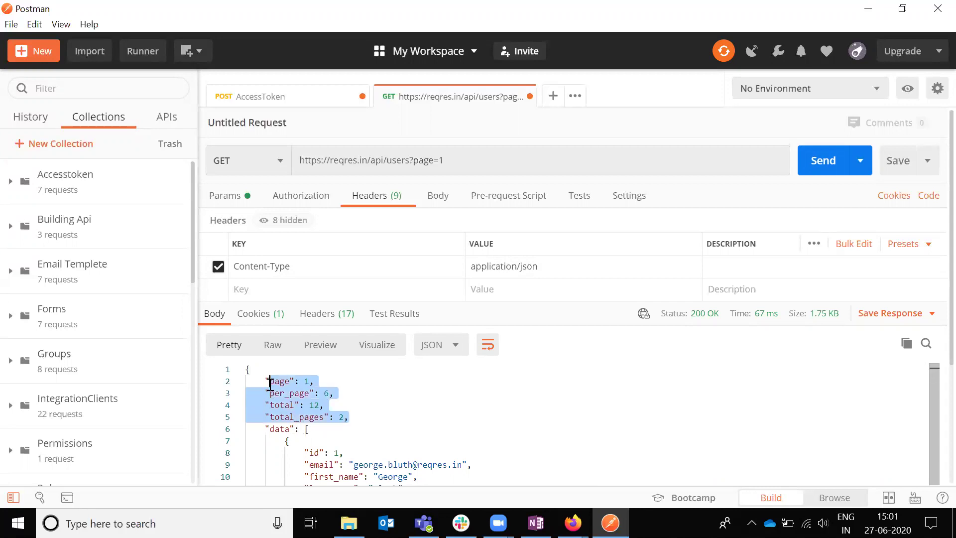
left_click(605, 427)
scroll(936, 418, "down", 2)
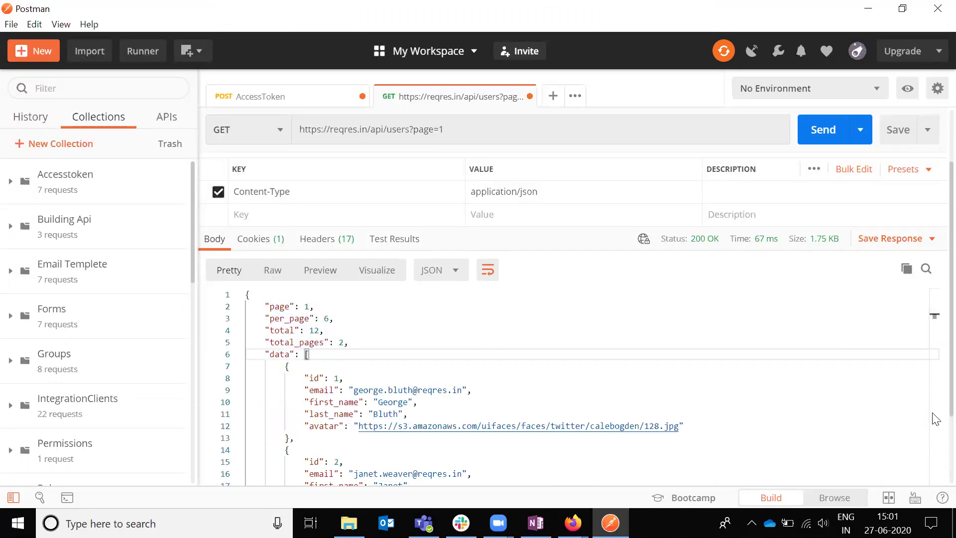
scroll(936, 418, "down", 2)
left_click_drag(929, 289, 932, 457)
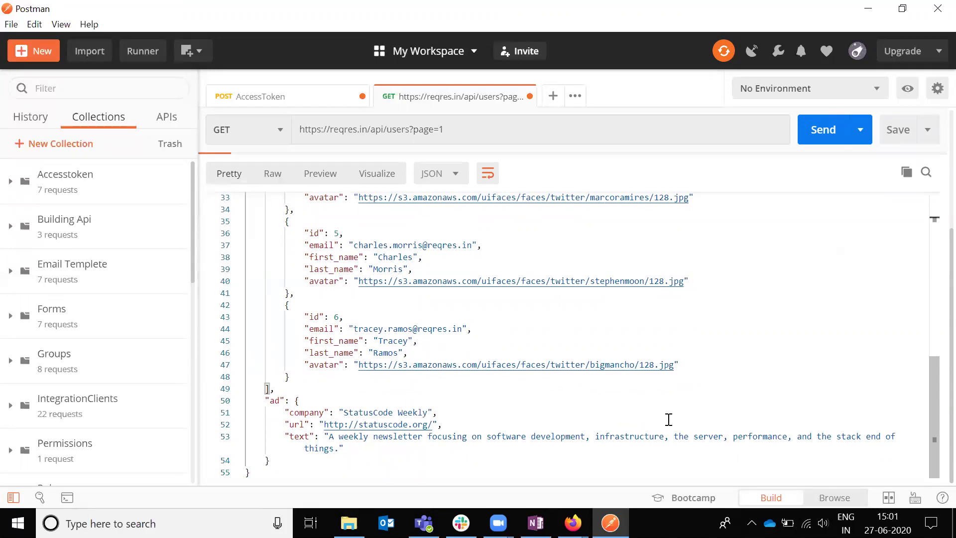
left_click_drag(932, 445, 917, 260)
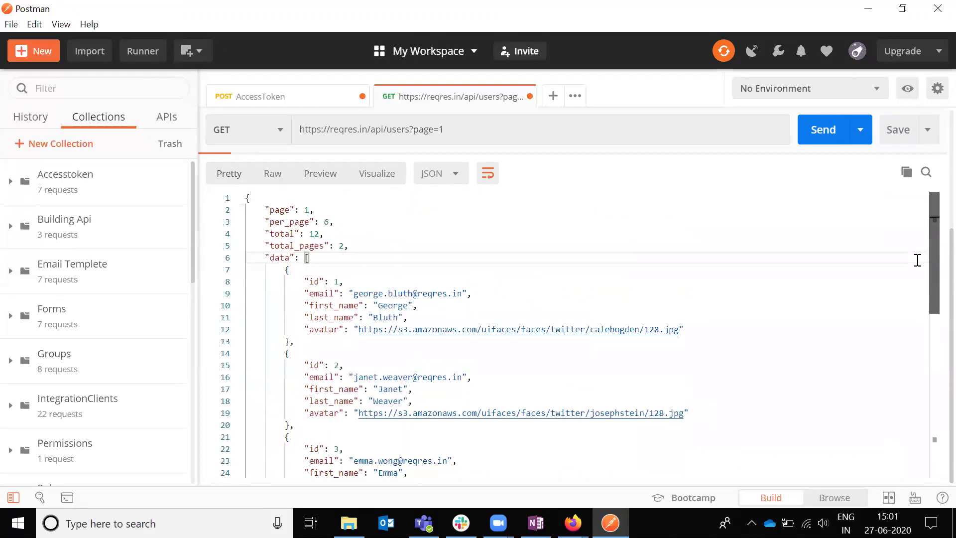
Set the page parameter in the request URL to 2, send the request and review the last returned users.
left_click(464, 131)
key("BackSpace")
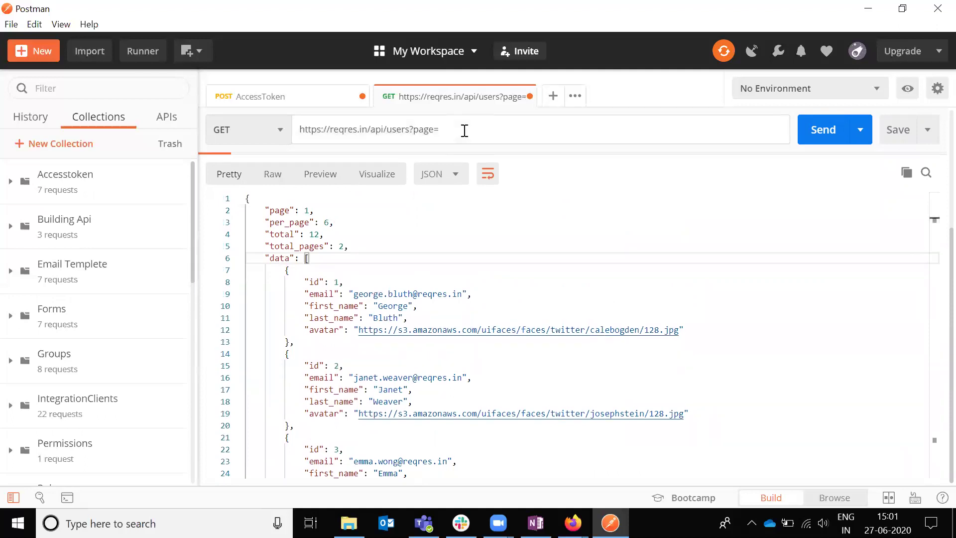
type("2")
left_click(802, 133)
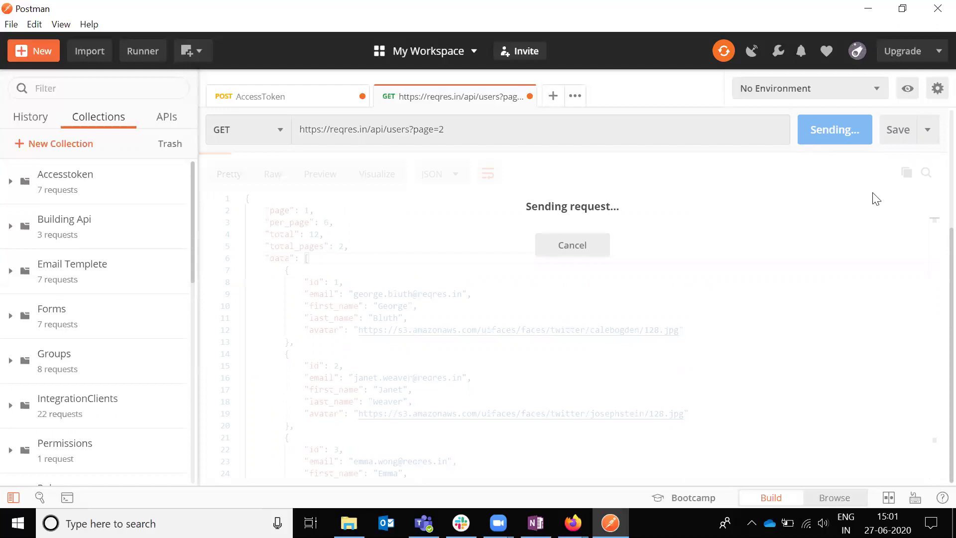
left_click_drag(931, 256, 931, 429)
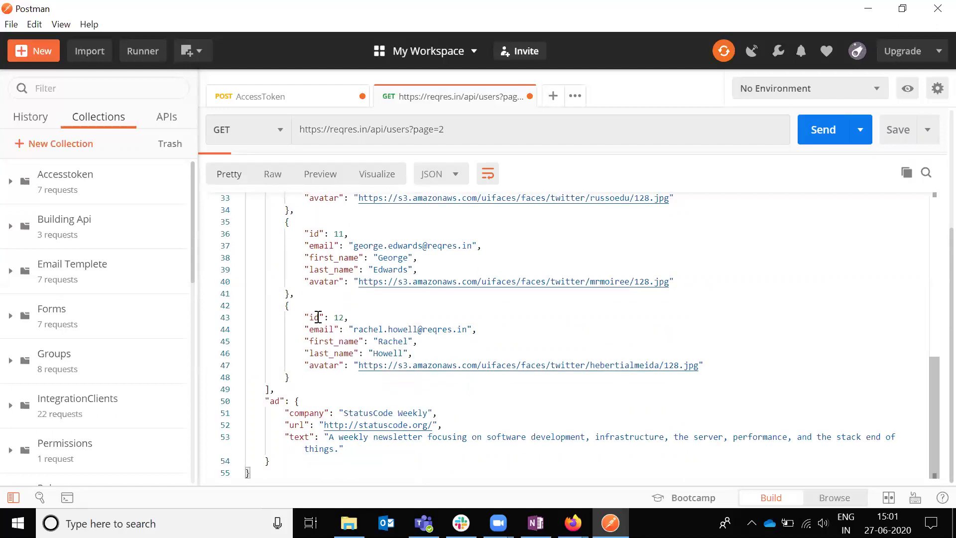
Check the last user record of page 2, and send the request with the URL's page parameter set to -1.
left_click_drag(303, 317, 466, 336)
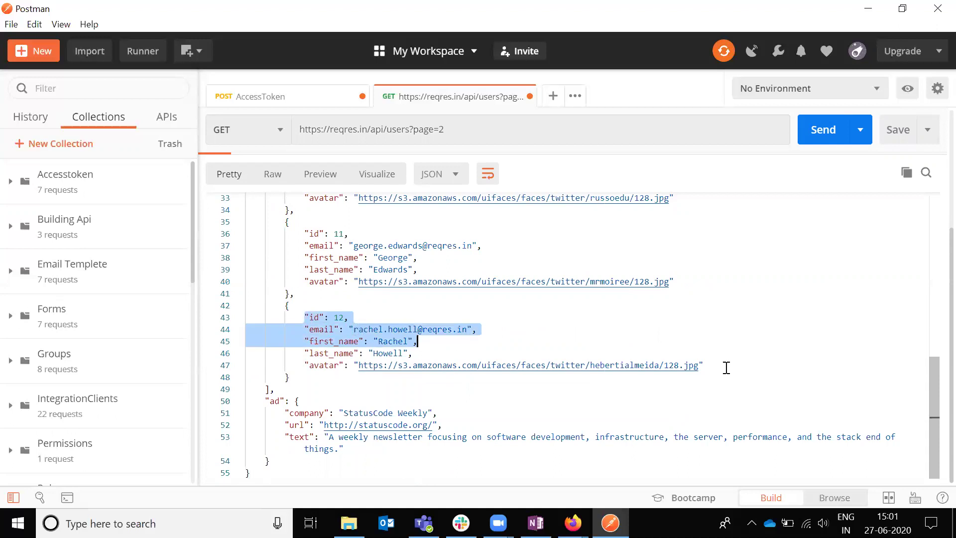
left_click_drag(929, 372, 923, 150)
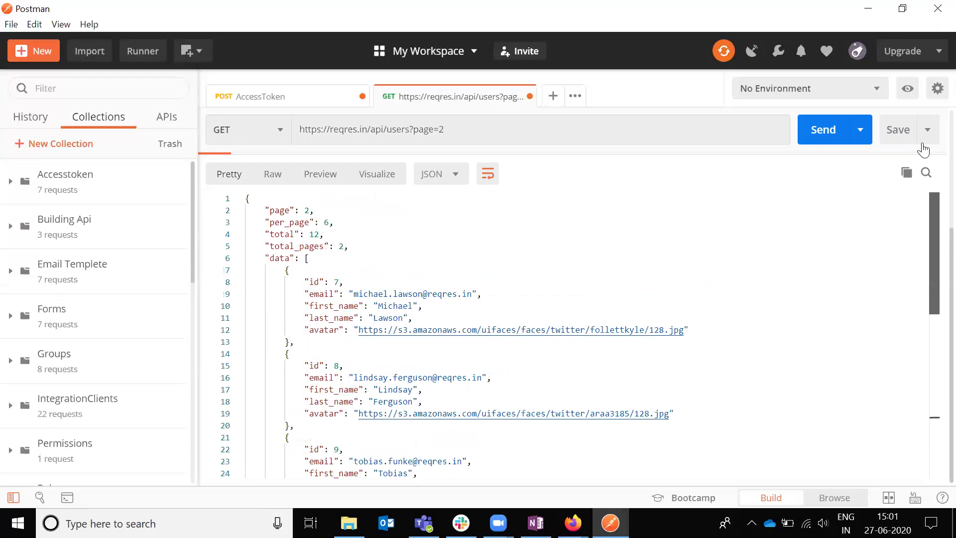
left_click(484, 130)
key("BackSpace")
type("-1")
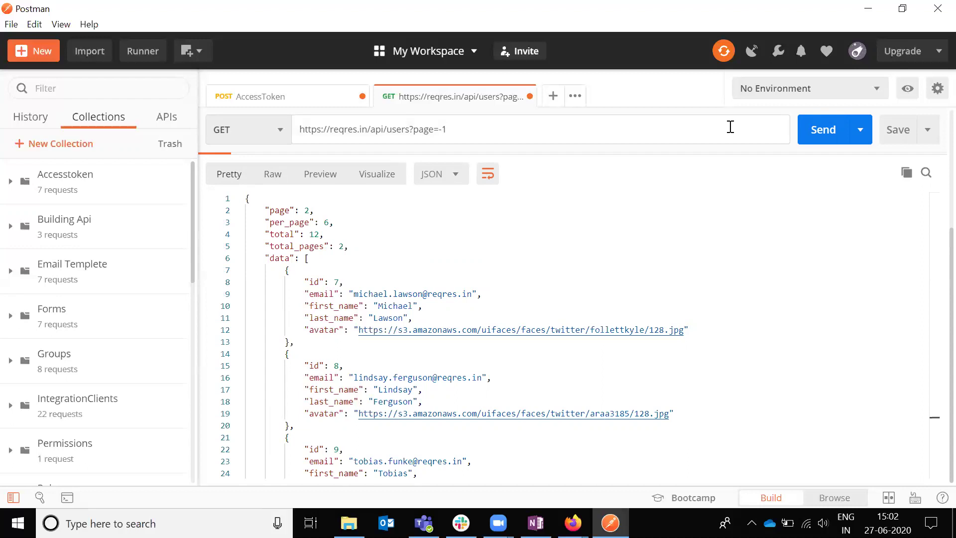
left_click(827, 131)
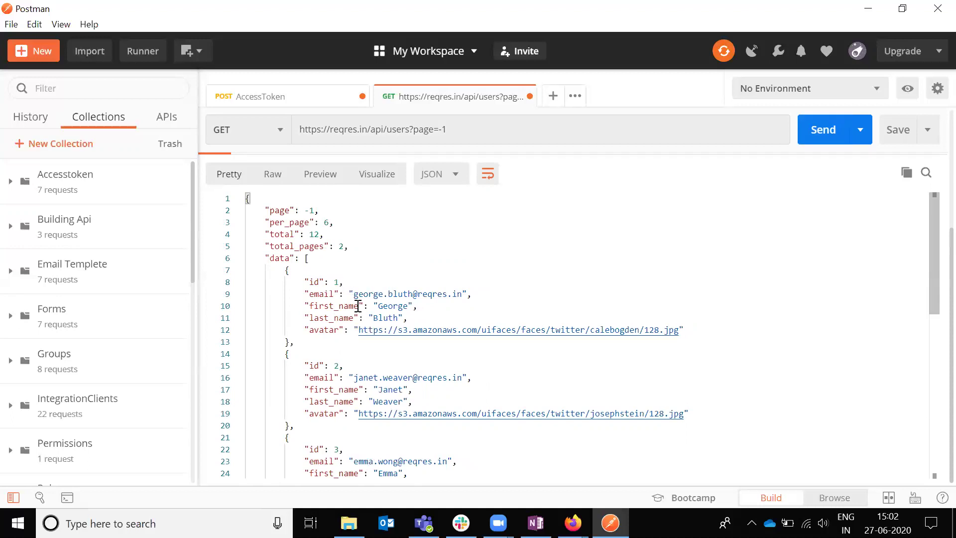
Replace the page parameter's value in the request URL with the invalid text sdfsd and send the request.
left_click(481, 135)
key("BackSpace")
key("BackSpace")
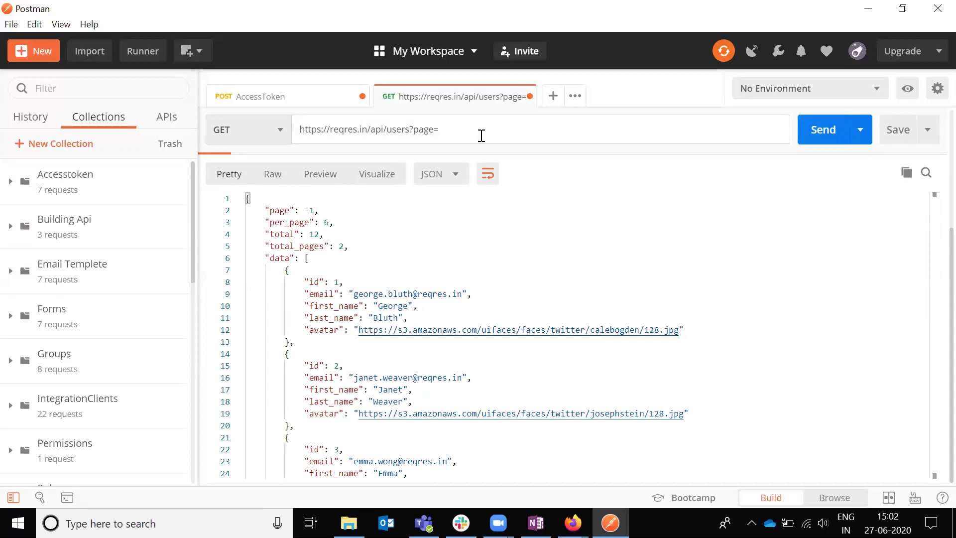
type("sdfsd")
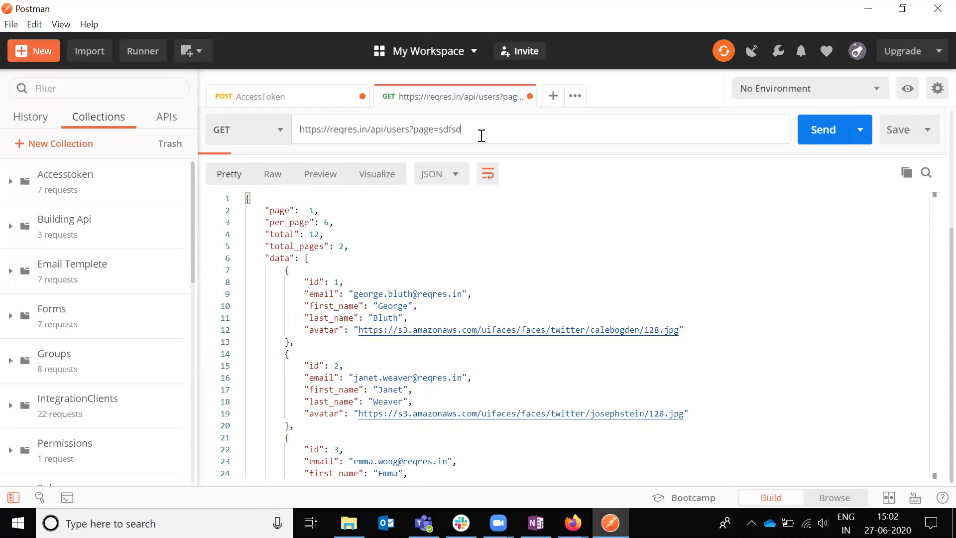
left_click(828, 126)
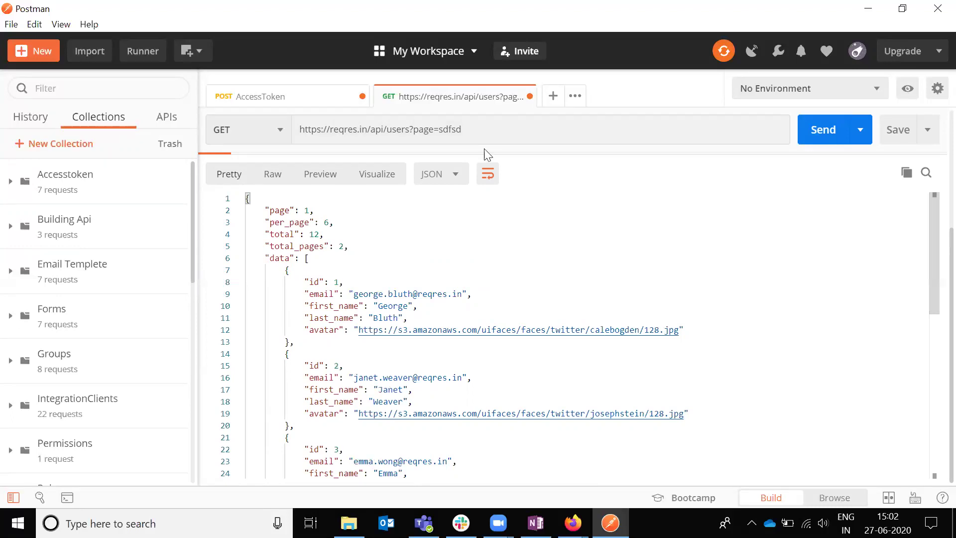
Set the page parameter in the request URL back to 2 without sending the request.
left_click_drag(443, 130, 477, 131)
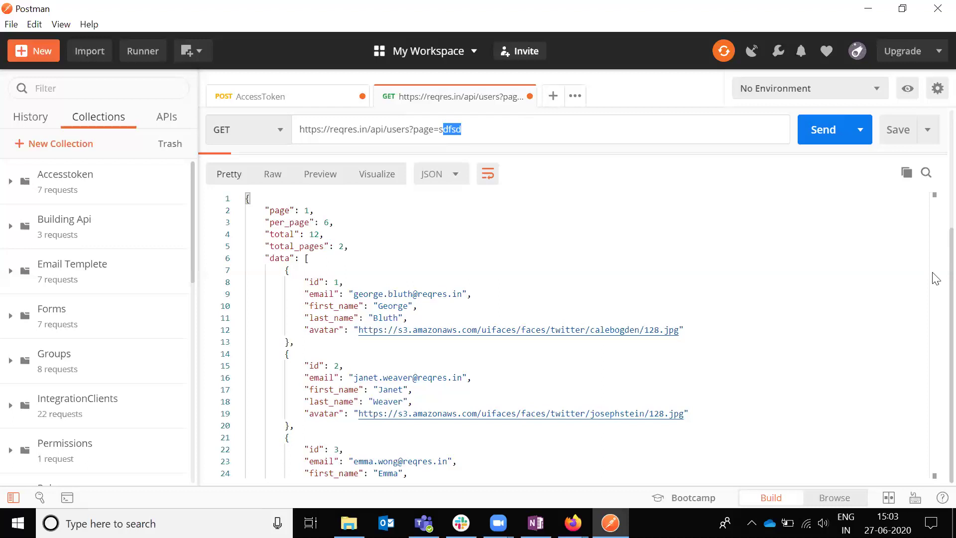
scroll(936, 258, "up", 1)
scroll(936, 257, "up", 5)
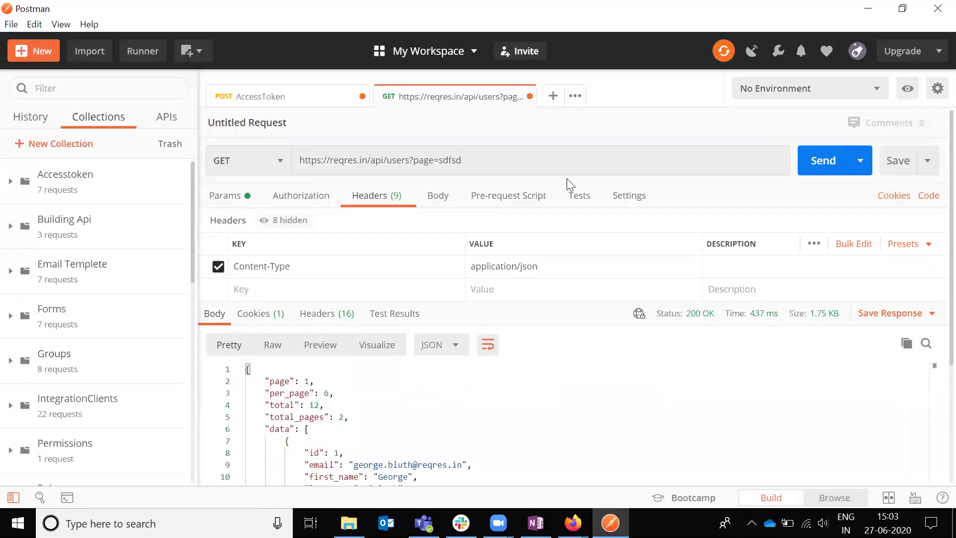
left_click(476, 163)
key("shift+Left")
key("shift+Left")
key("shift+Left")
key("shift+Left")
key("BackSpace")
key("BackSpace")
type("2")
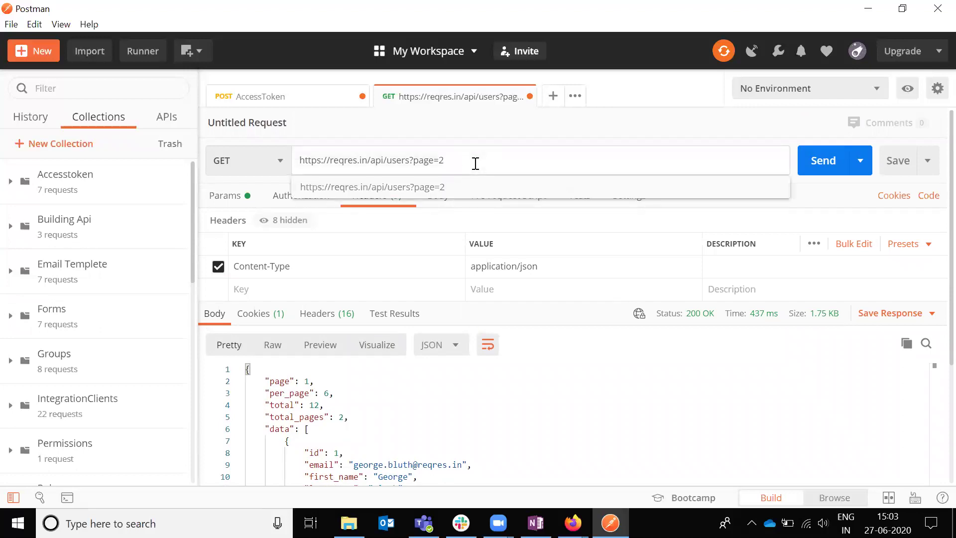
left_click(512, 138)
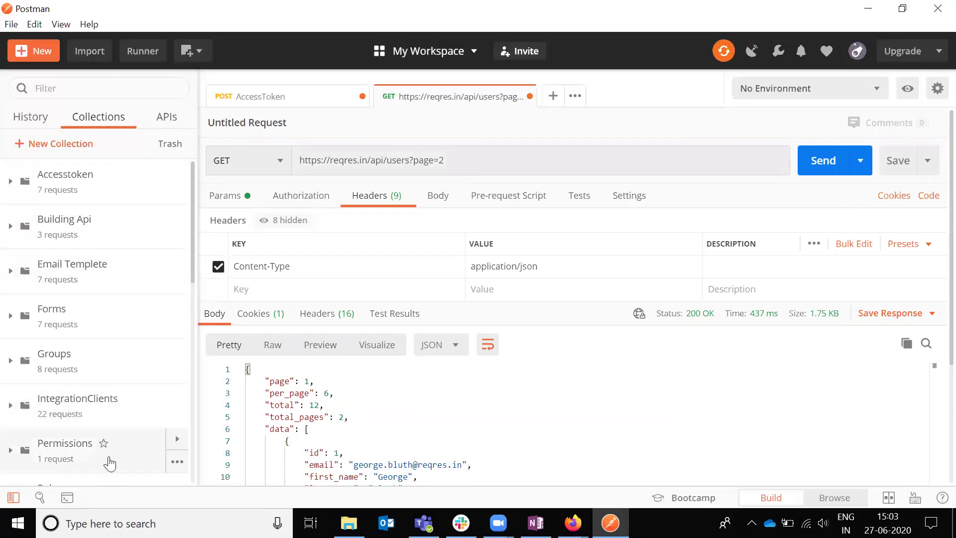
Delete the empty Testing collection from all workspaces.
scroll(190, 227, "down", 2)
scroll(197, 288, "down", 10)
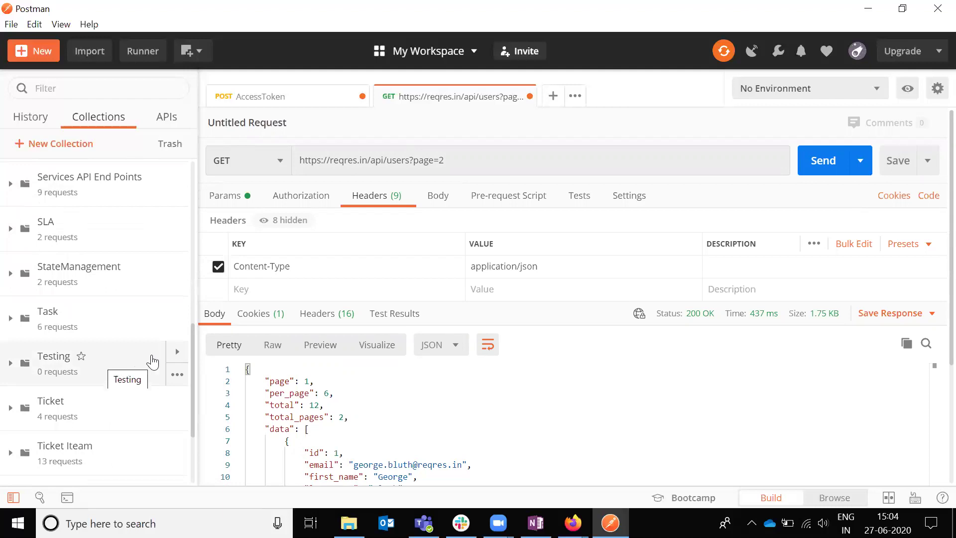
left_click(177, 375)
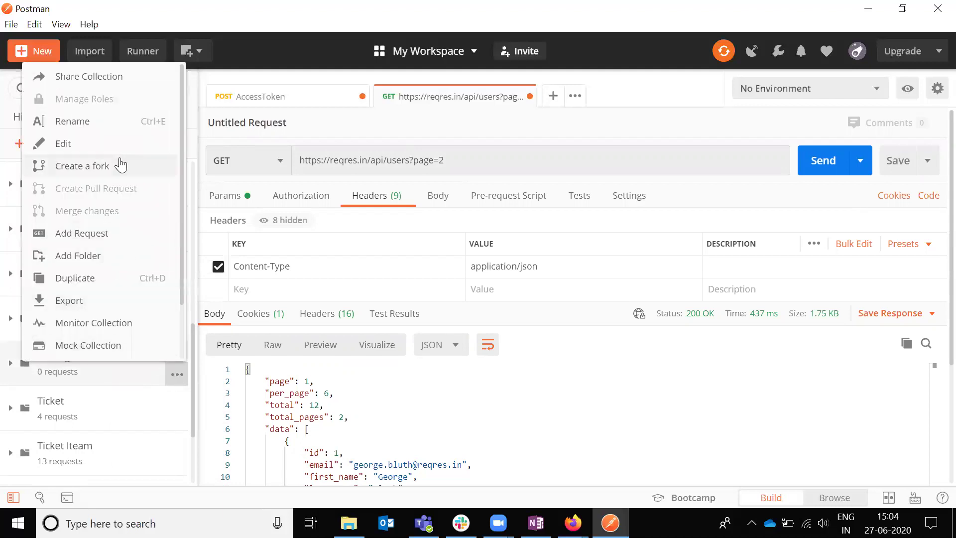
scroll(180, 225, "down", 2)
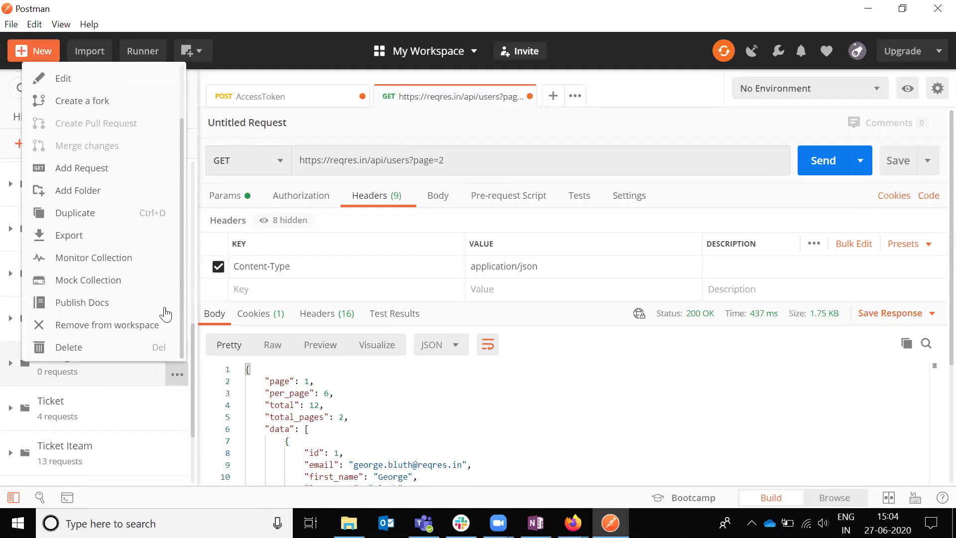
left_click(109, 346)
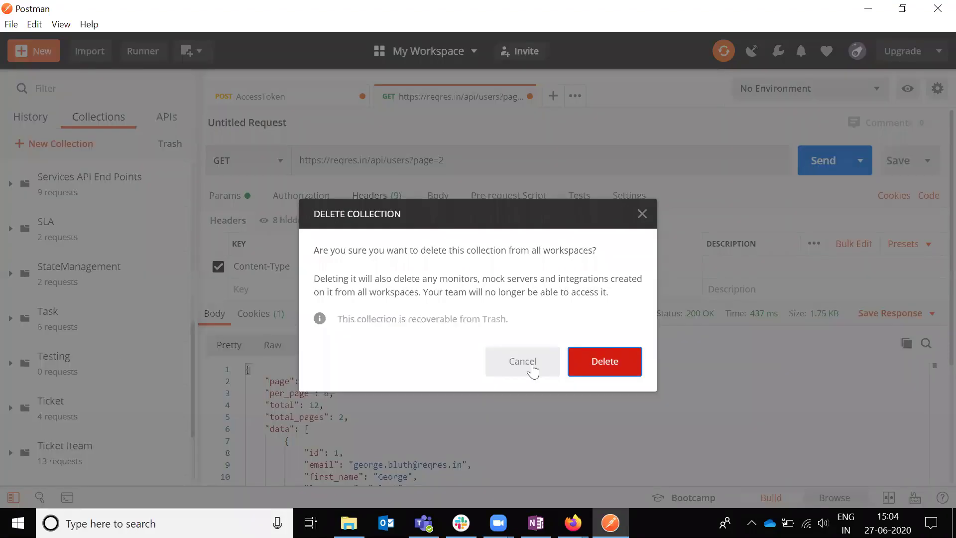
left_click(593, 361)
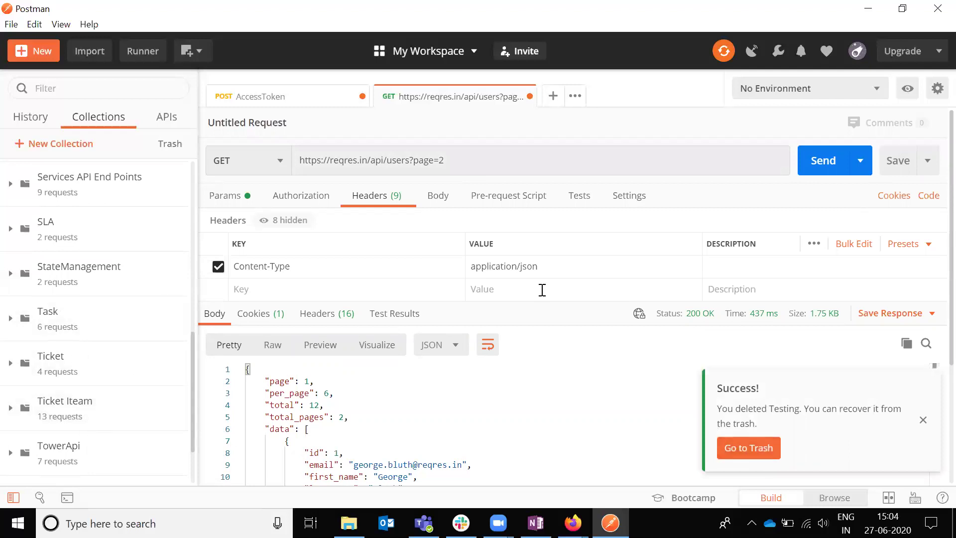
Start saving the request and name it Get List of users.
left_click(581, 158)
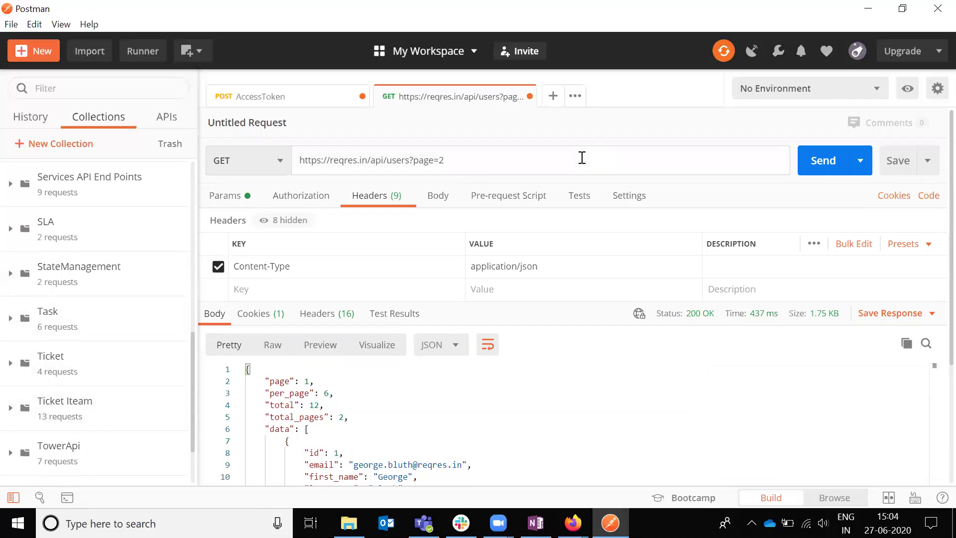
key("ctrl+s")
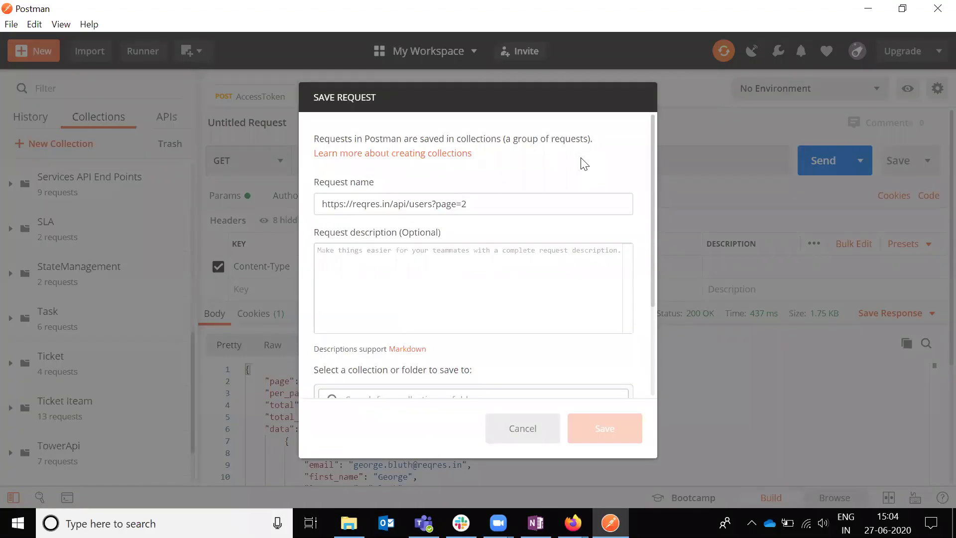
left_click(516, 198)
key("BackSpace")
key("BackSpace")
key("BackSpace")
key("BackSpace")
key("BackSpace")
key("BackSpace")
key("BackSpace")
key("BackSpace")
key("BackSpace")
key("BackSpace")
key("BackSpace")
key("BackSpace")
key("BackSpace")
key("BackSpace")
key("BackSpace")
key("BackSpace")
key("BackSpace")
key("BackSpace")
key("BackSpace")
key("BackSpace")
key("BackSpace")
type("LGet ")
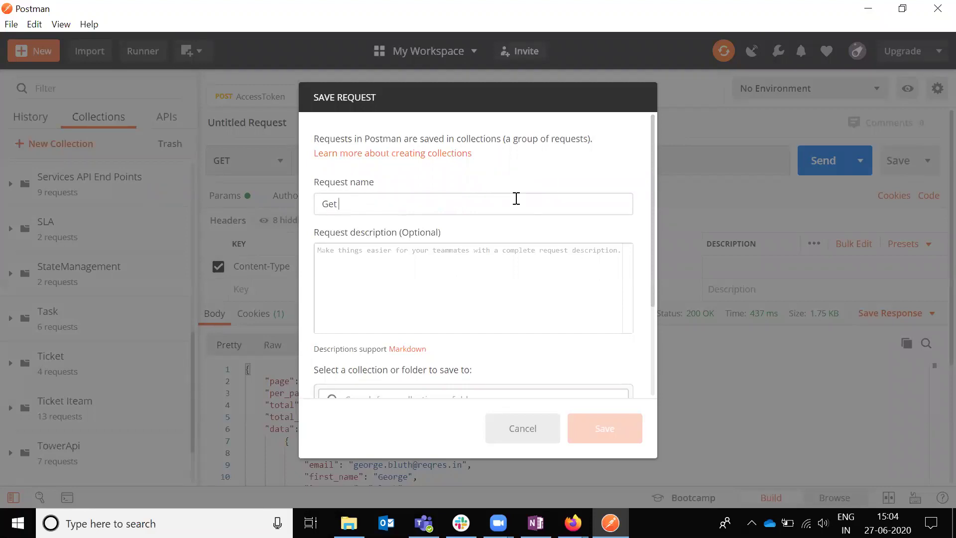
type("List of users")
Create a new collection named Testing and save the request to it.
left_click_drag(651, 194, 648, 327)
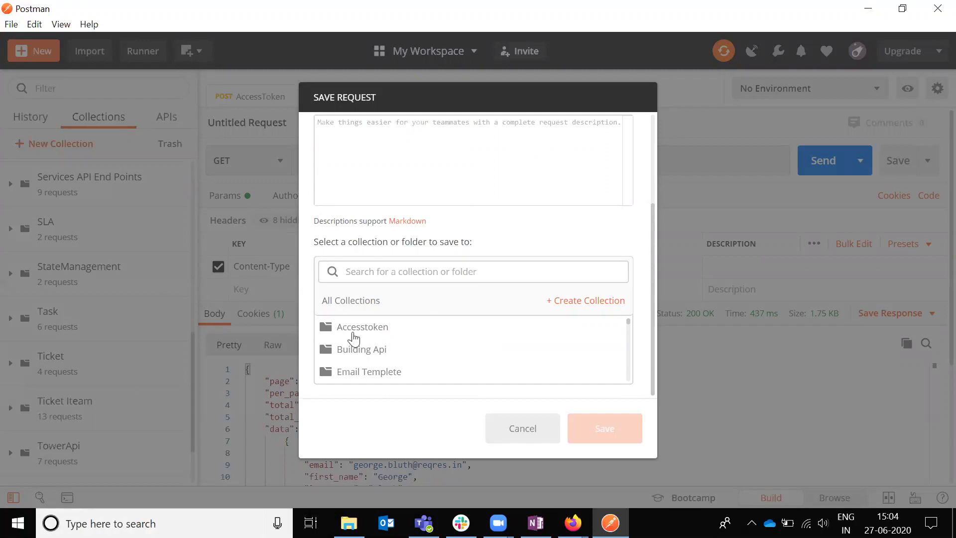
left_click(581, 305)
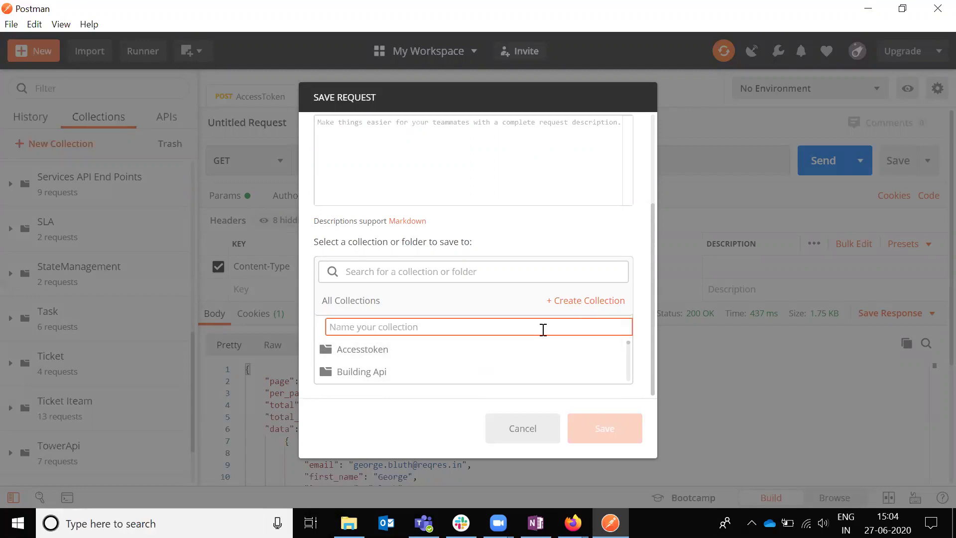
type("Testing")
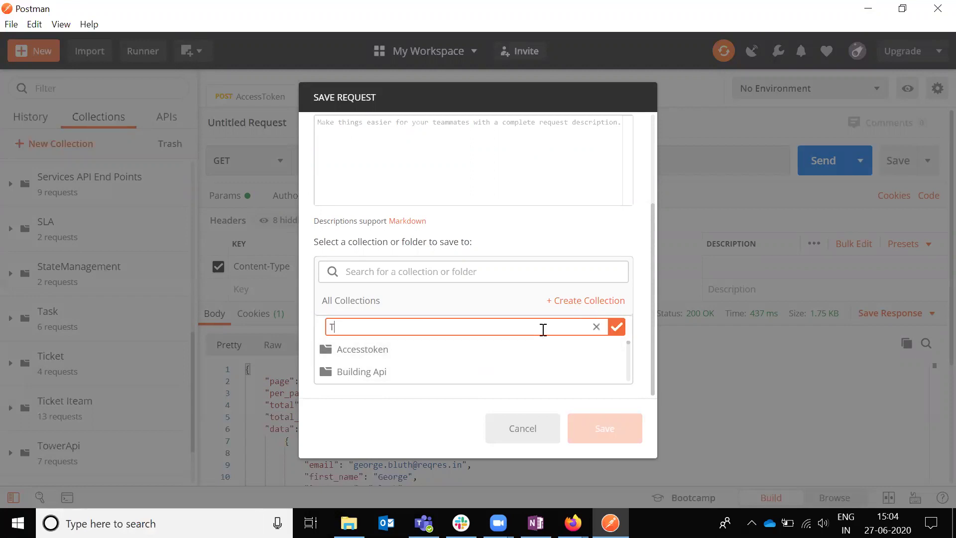
left_click(616, 326)
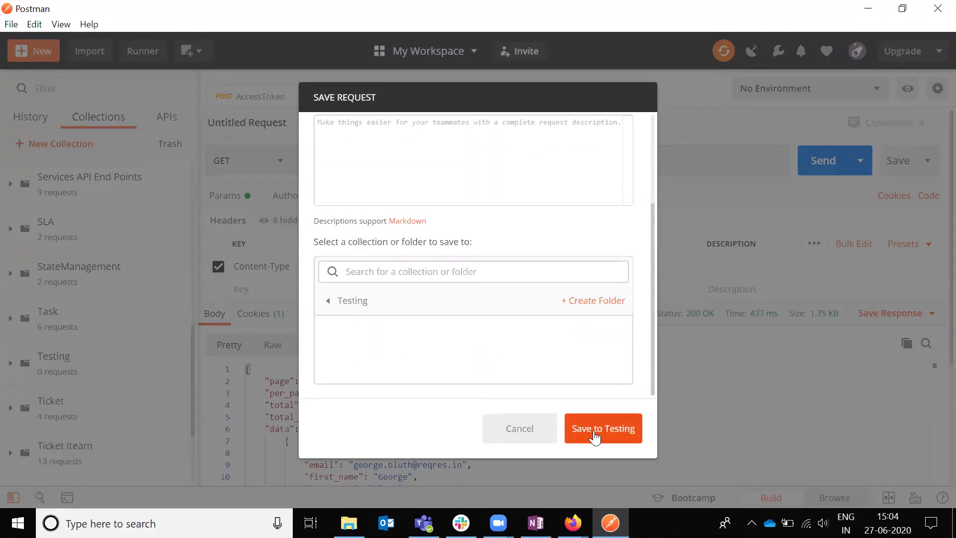
left_click(612, 436)
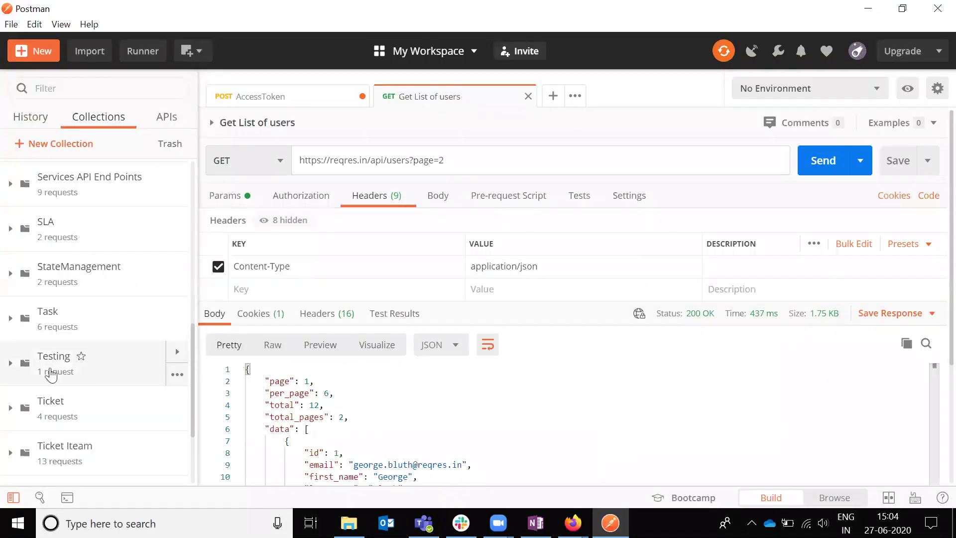
left_click(12, 368)
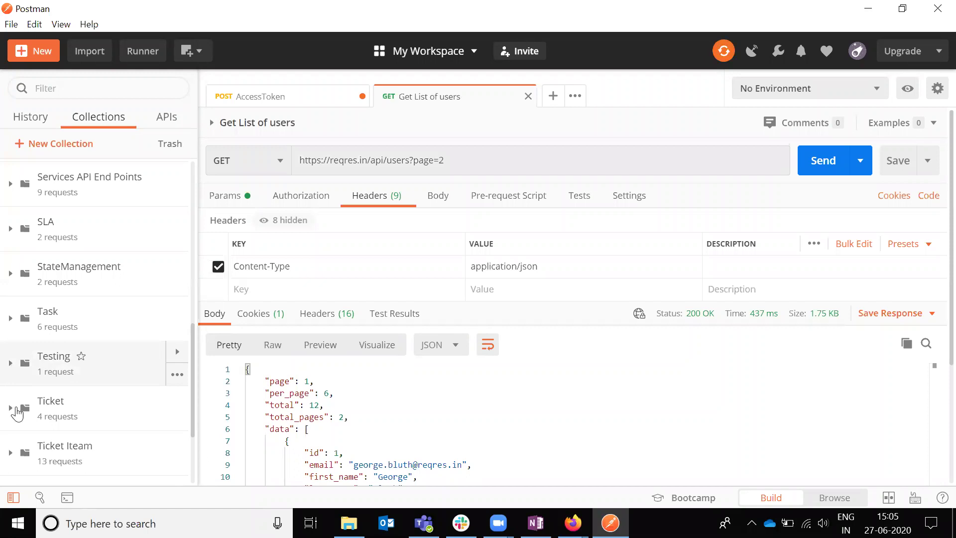